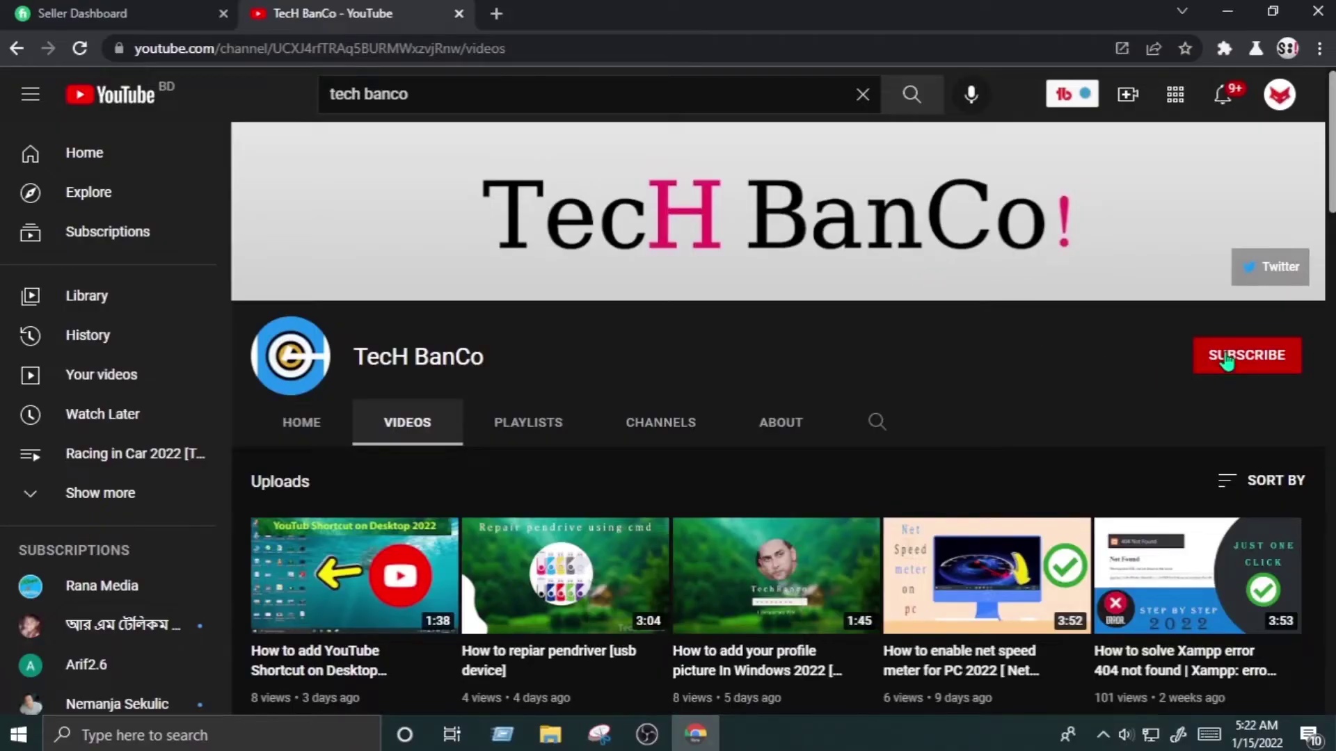
Subscribe to the TecH BanCo channel and set its notification bell to All notifications
scroll(707, 435, "down", 8)
scroll(706, 435, "down", 6)
scroll(707, 435, "up", 3)
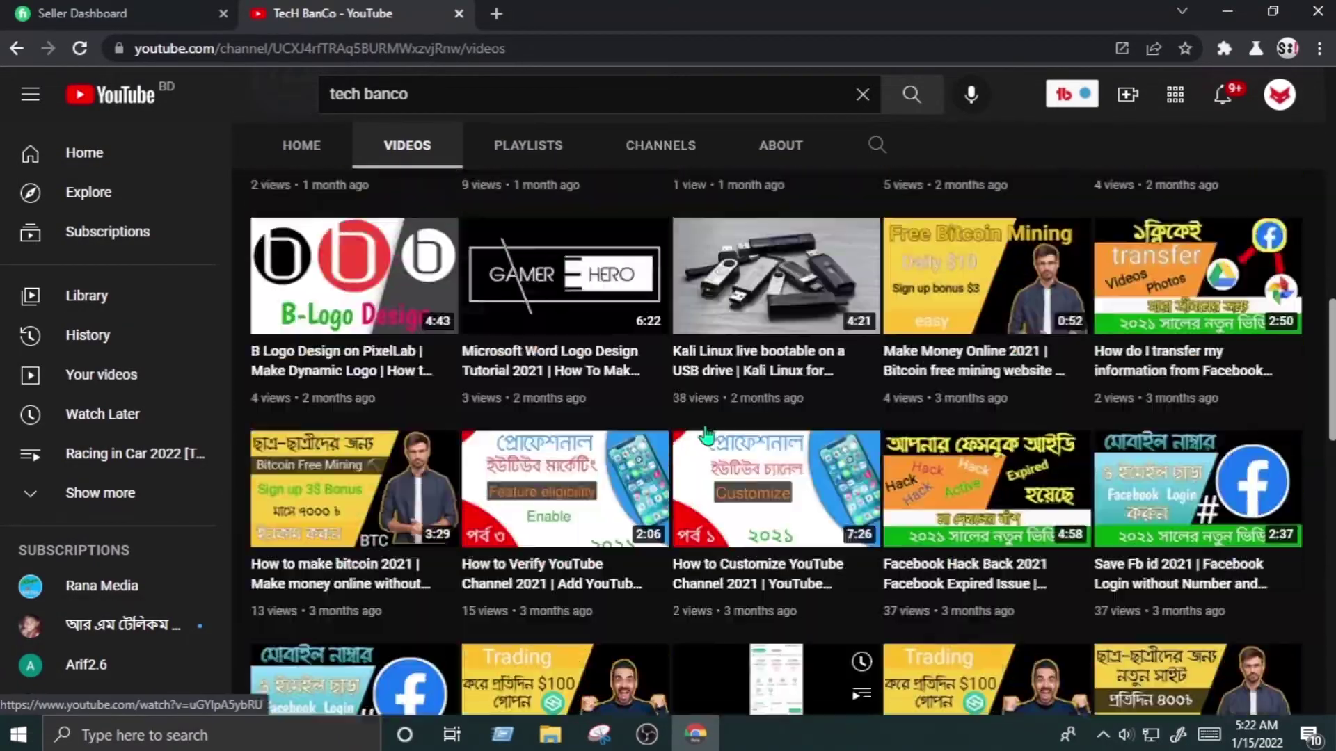
scroll(706, 434, "up", 10)
scroll(819, 205, "up", 2)
left_click(1243, 367)
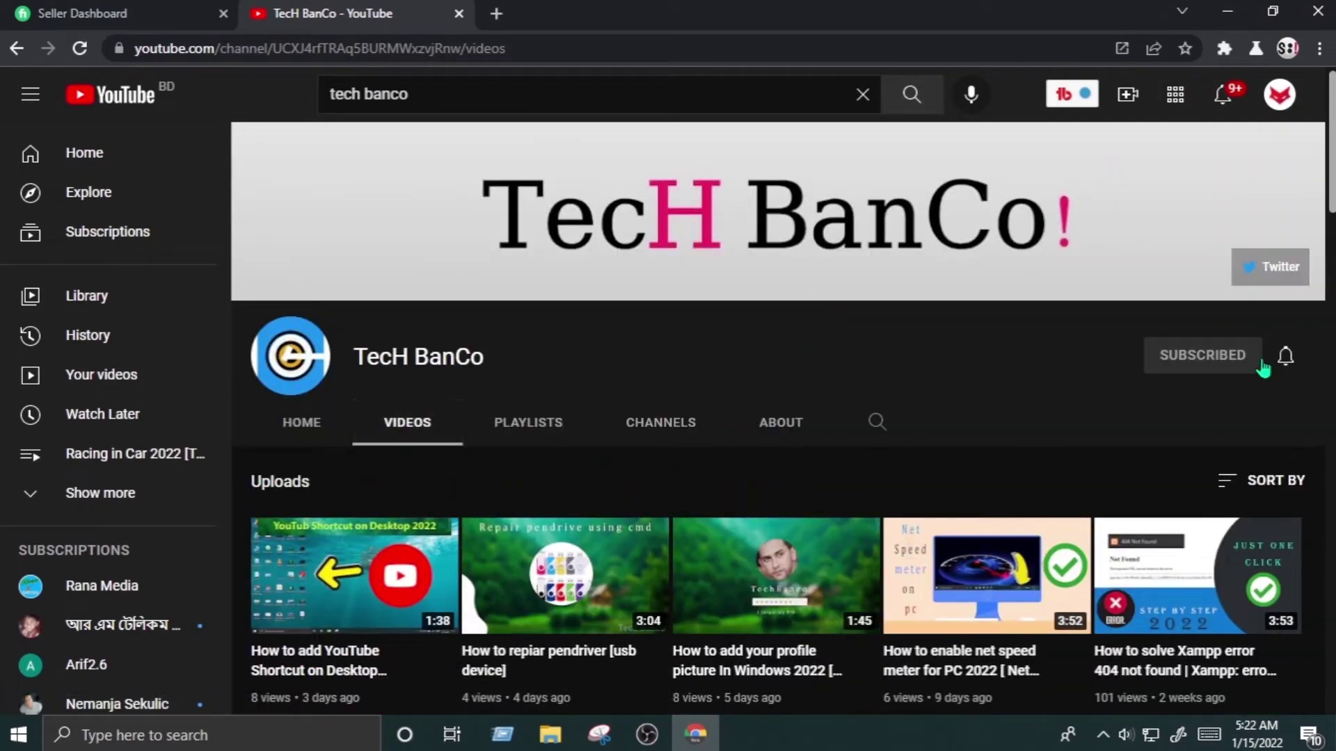
left_click(1285, 355)
left_click(1186, 397)
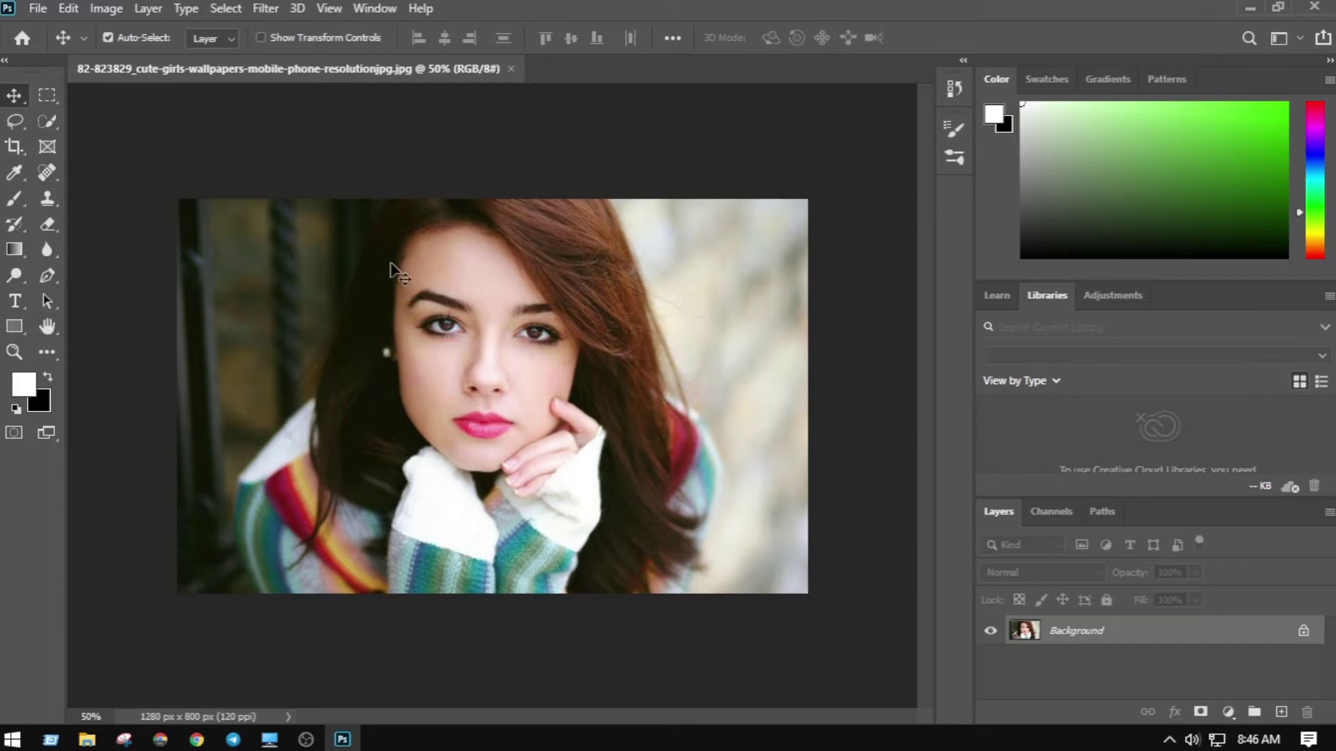
Browse the Filter menu, which has no Camera Raw Filter yet, then minimize Photoshop
left_click(273, 7)
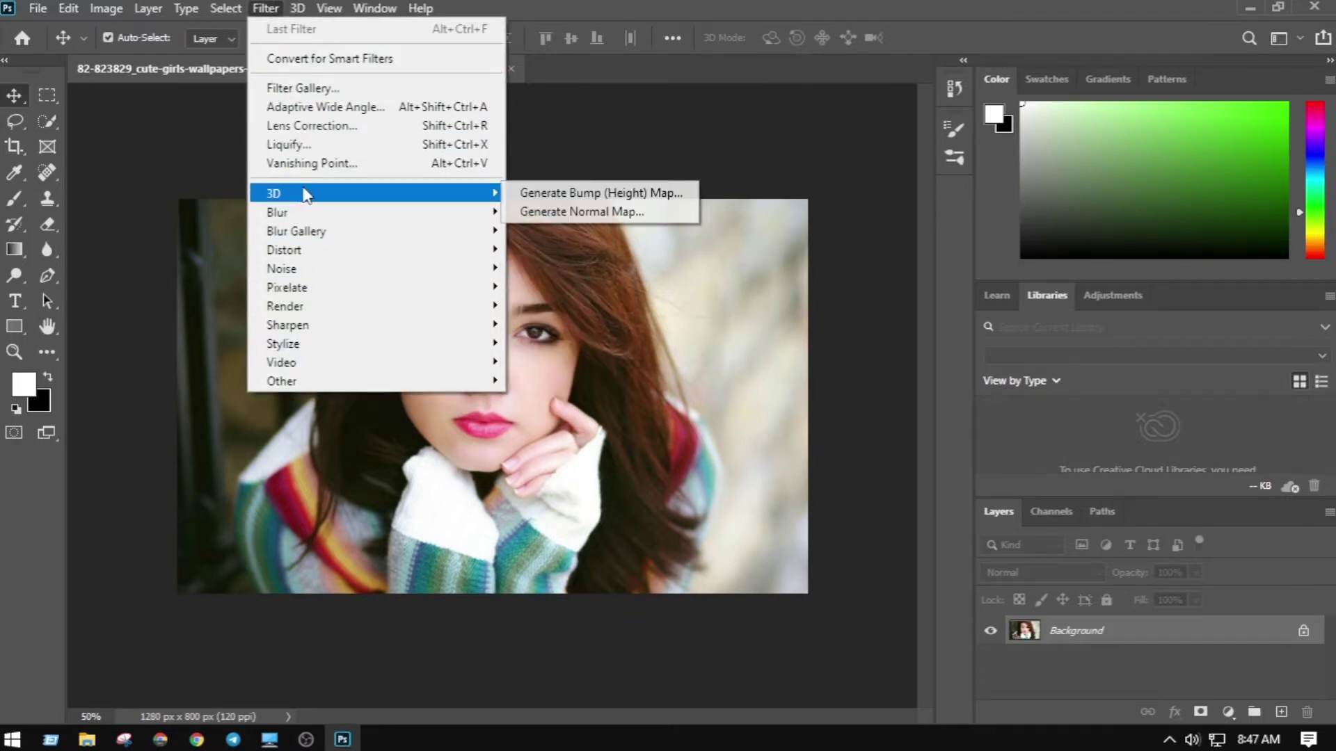
left_click(553, 155)
left_click(273, 8)
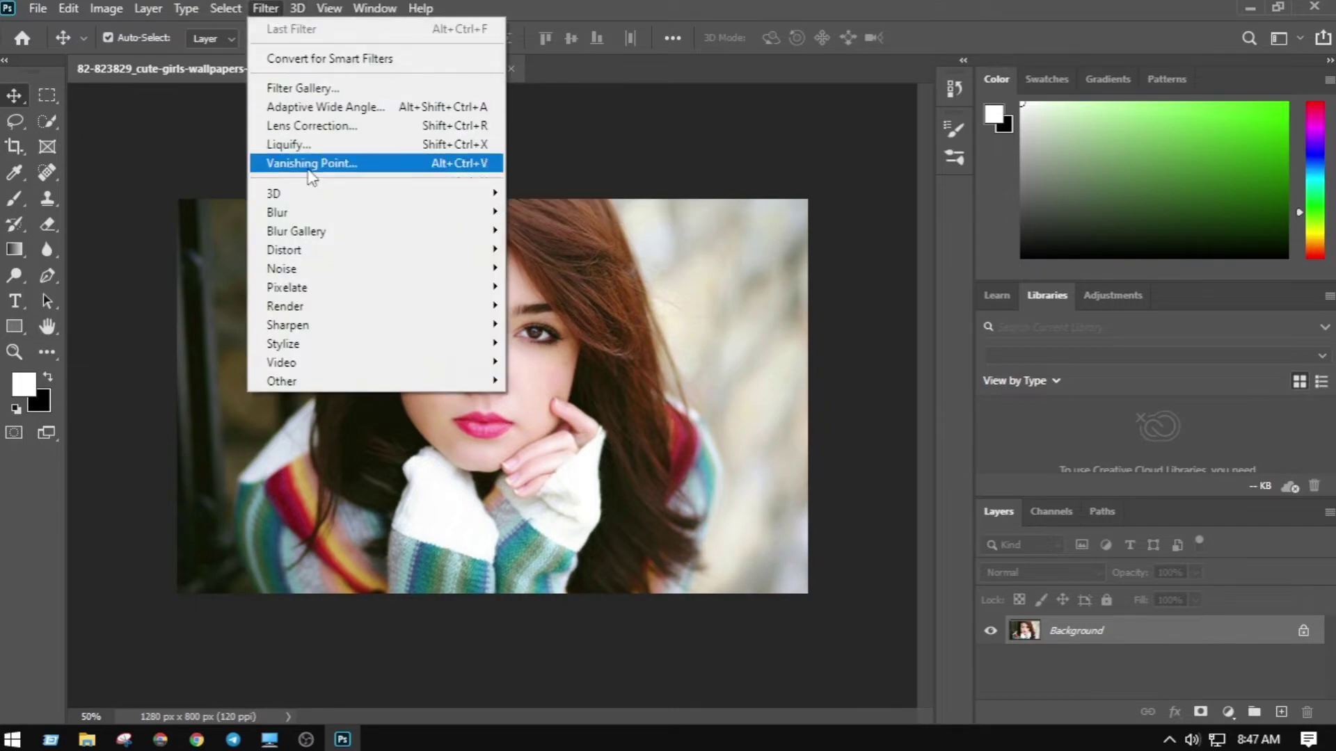
left_click(1253, 9)
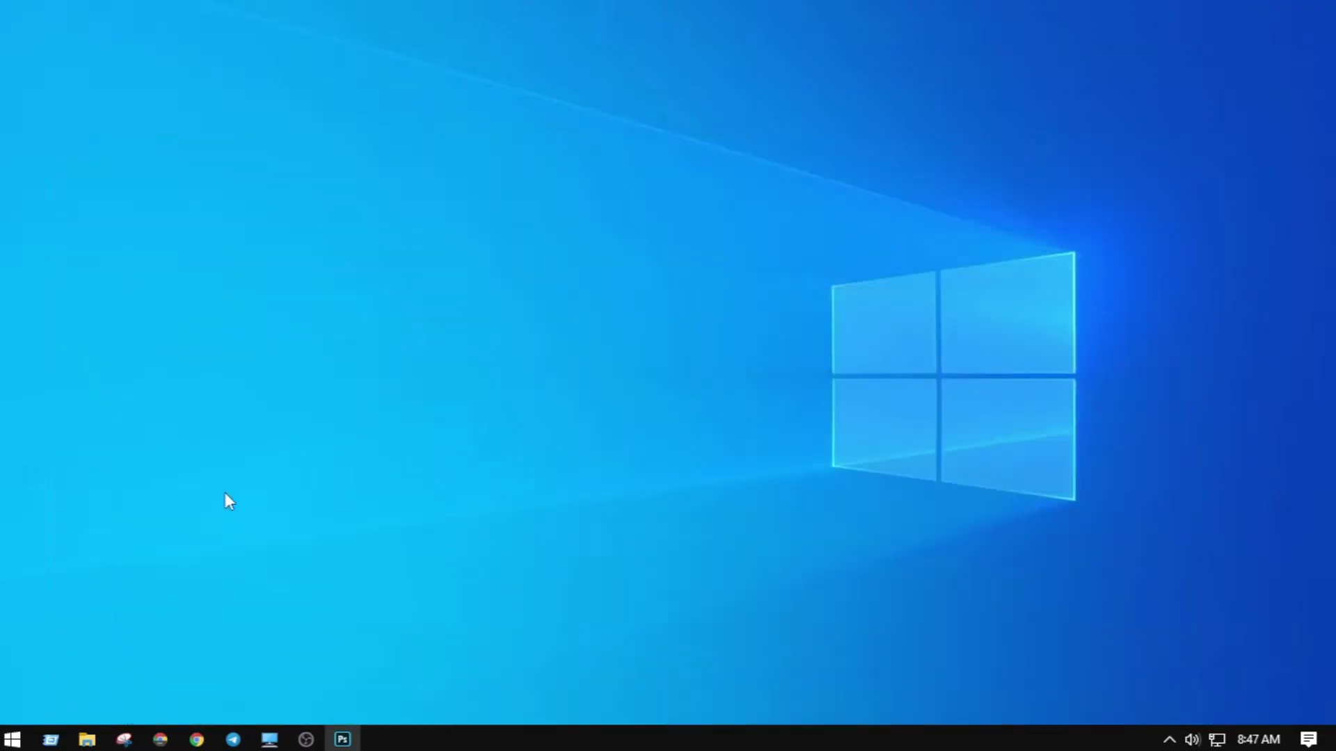
Restore the Camera Raw plug-in installer page and find the Camera Raw 14.2 installer heading
left_click(160, 740)
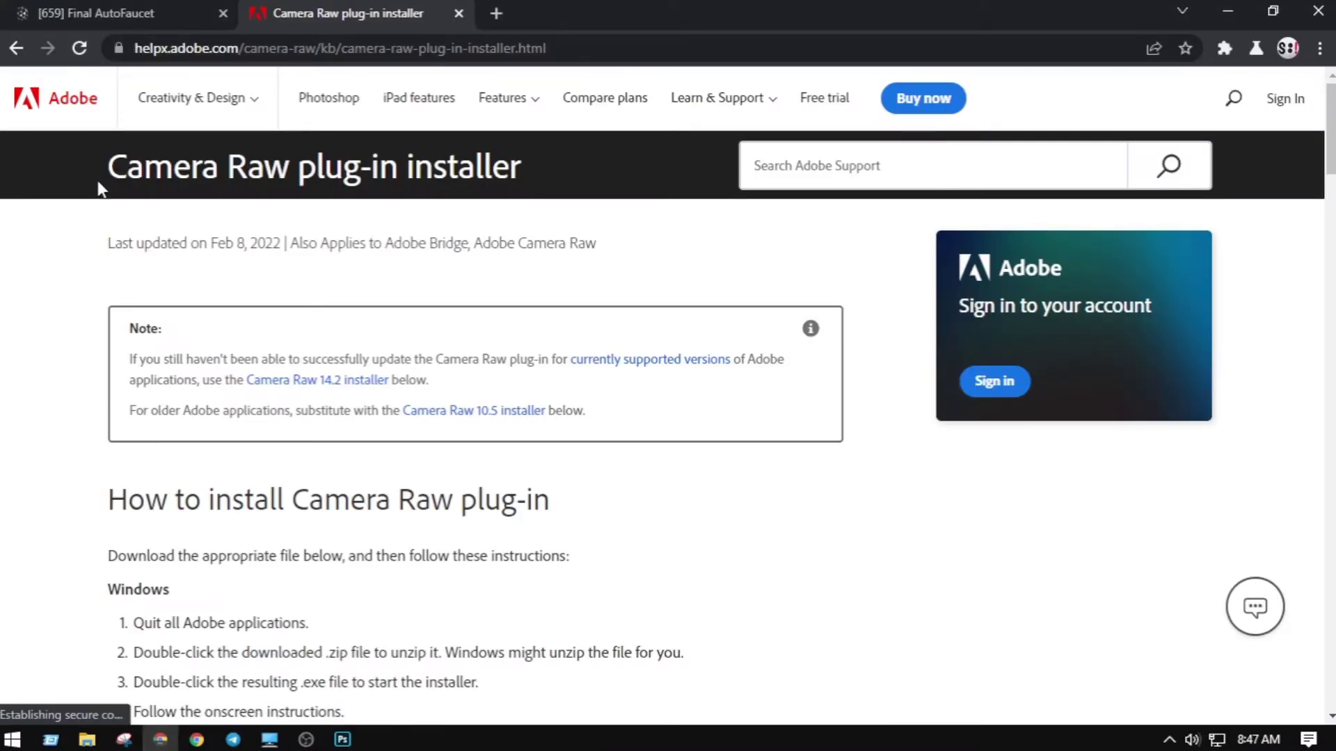
left_click_drag(110, 174, 523, 174)
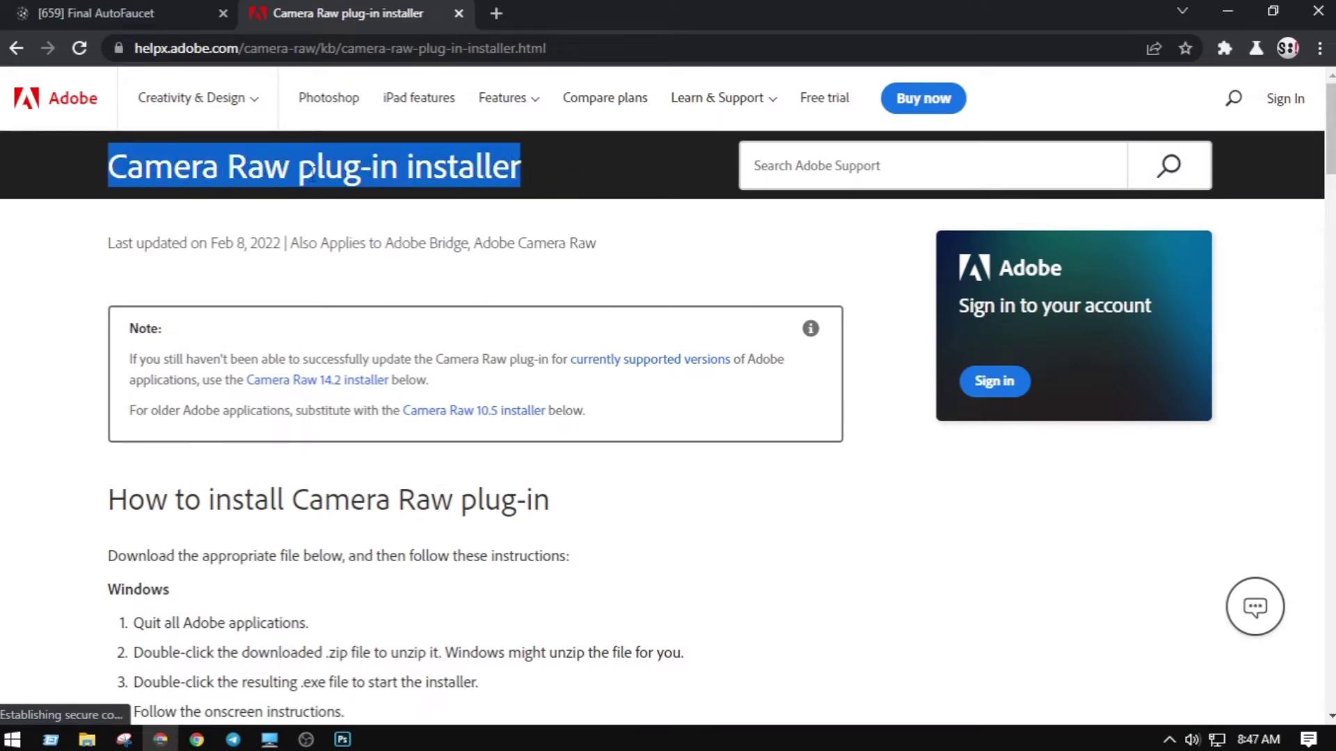
left_click(543, 158)
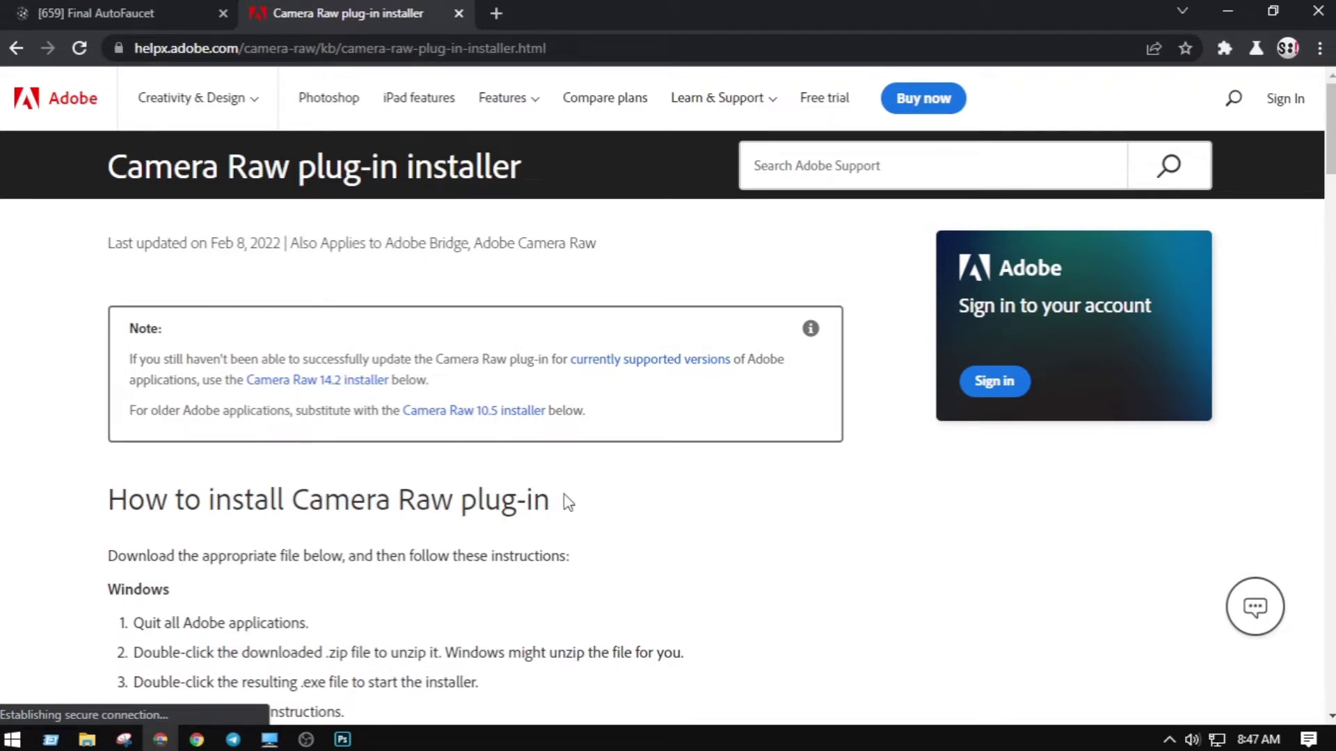
scroll(568, 501, "down", 5)
left_click_drag(104, 171, 238, 166)
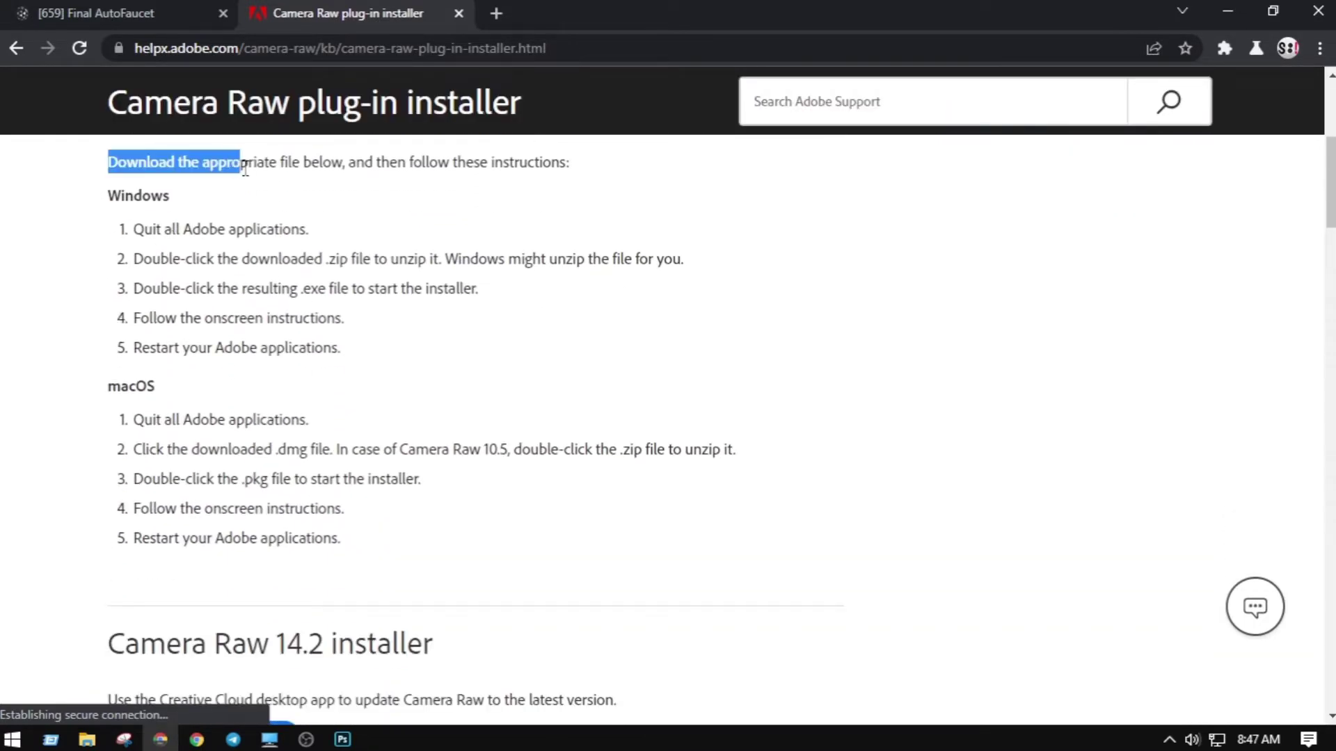
scroll(287, 310, "down", 4)
left_click_drag(111, 352, 452, 363)
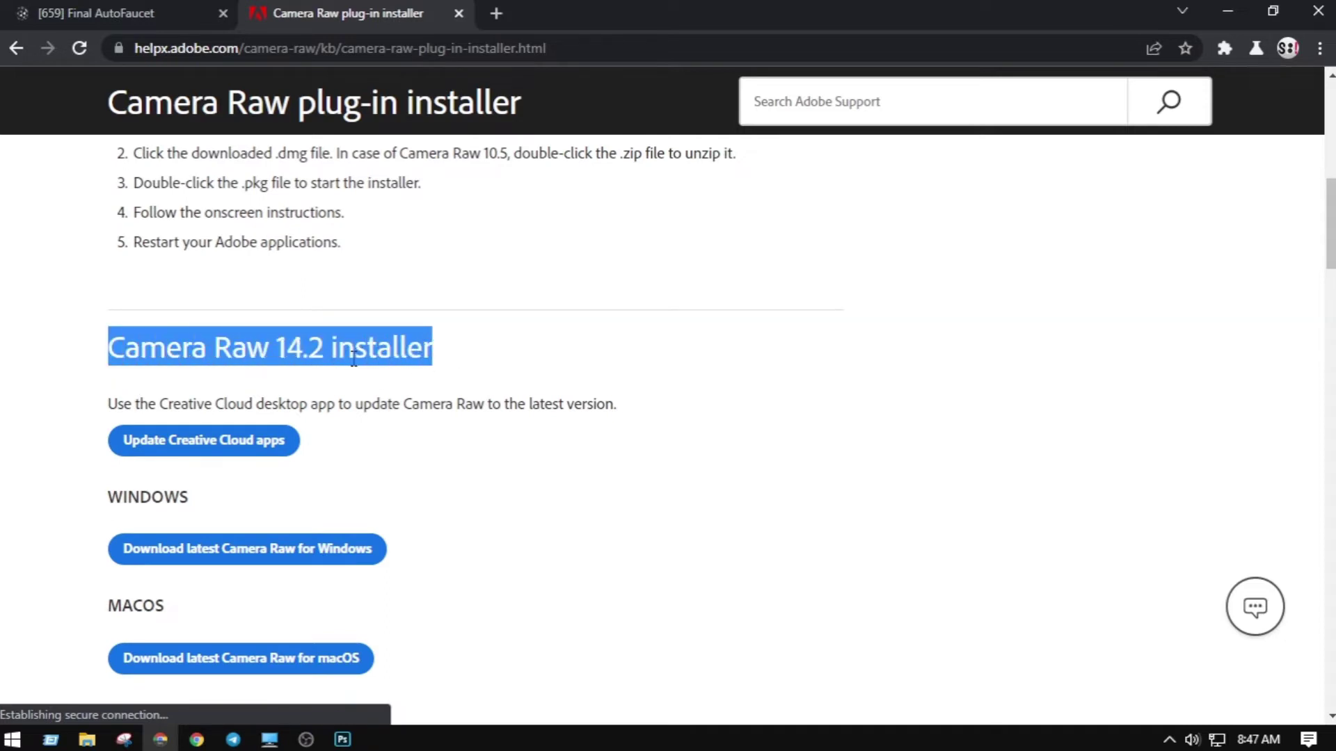
left_click(467, 361)
left_click_drag(103, 352, 540, 355)
left_click(540, 355)
Scroll past the Camera Raw 13.1 and 12.4 headings, then return to 14.2
scroll(367, 456, "down", 7)
scroll(120, 295, "down", 2)
left_click_drag(114, 268, 462, 281)
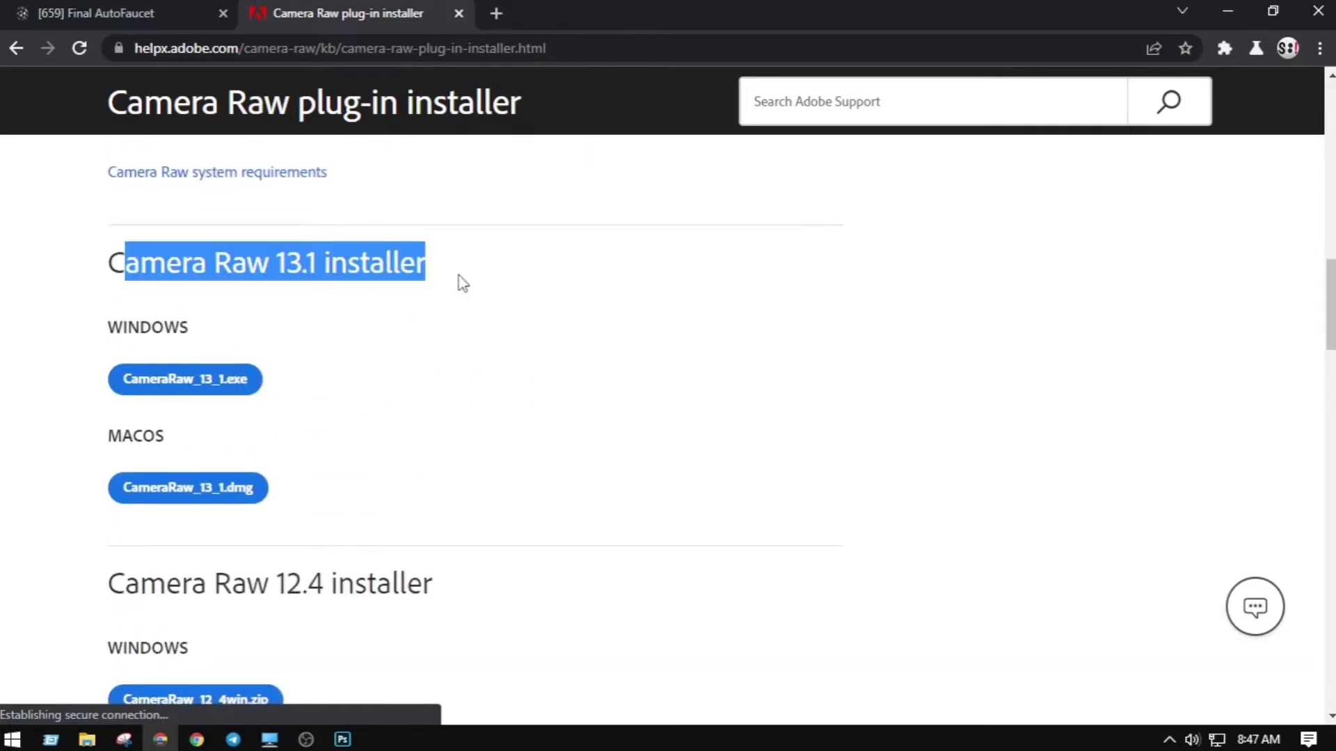
left_click(494, 282)
scroll(415, 409, "down", 3)
left_click_drag(109, 390, 543, 387)
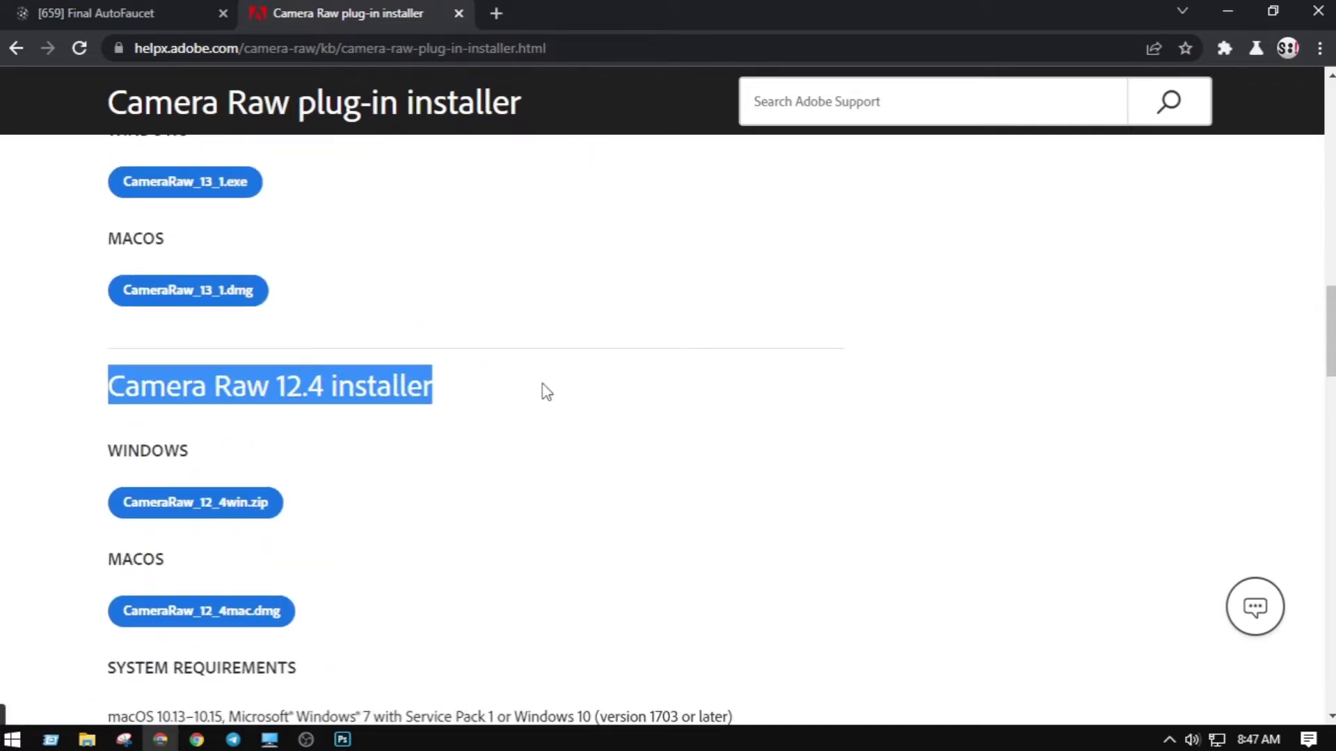
left_click(542, 387)
scroll(209, 361, "up", 8)
scroll(183, 360, "up", 7)
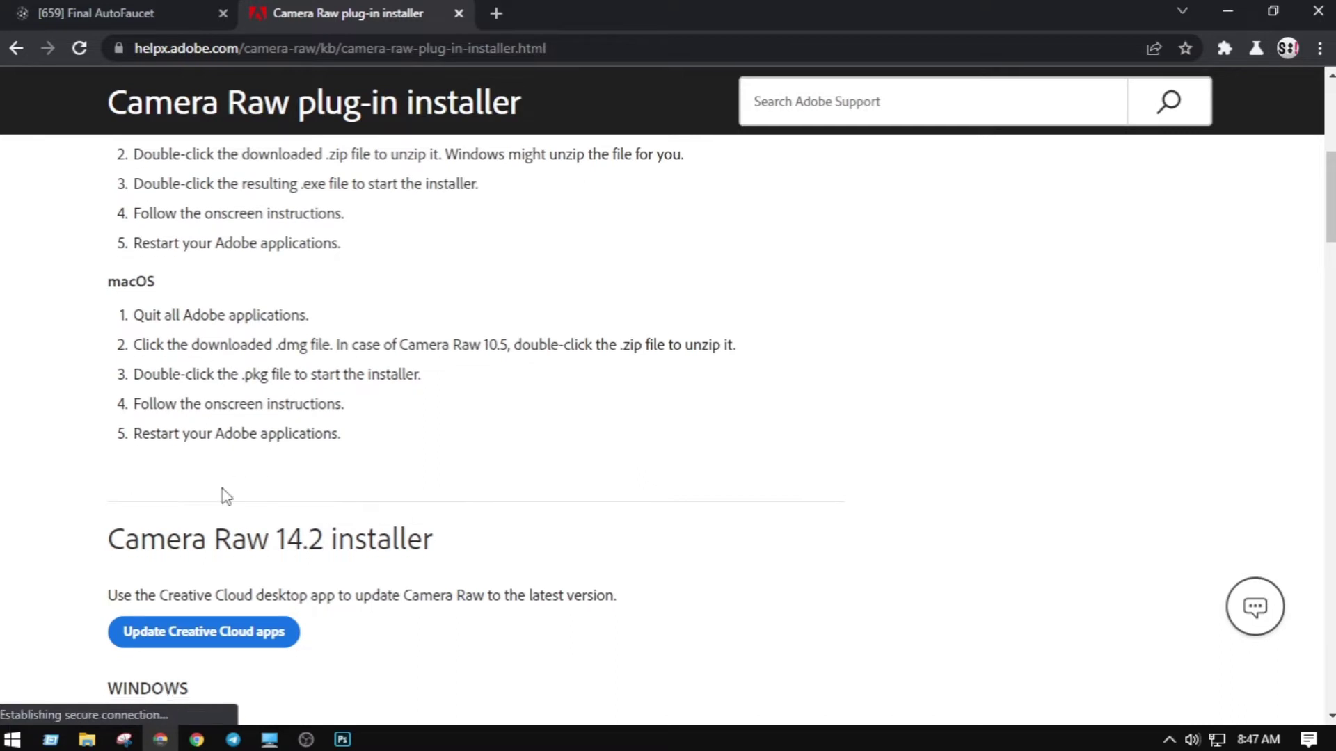
scroll(220, 495, "down", 3)
left_click_drag(111, 351, 546, 337)
left_click(545, 337)
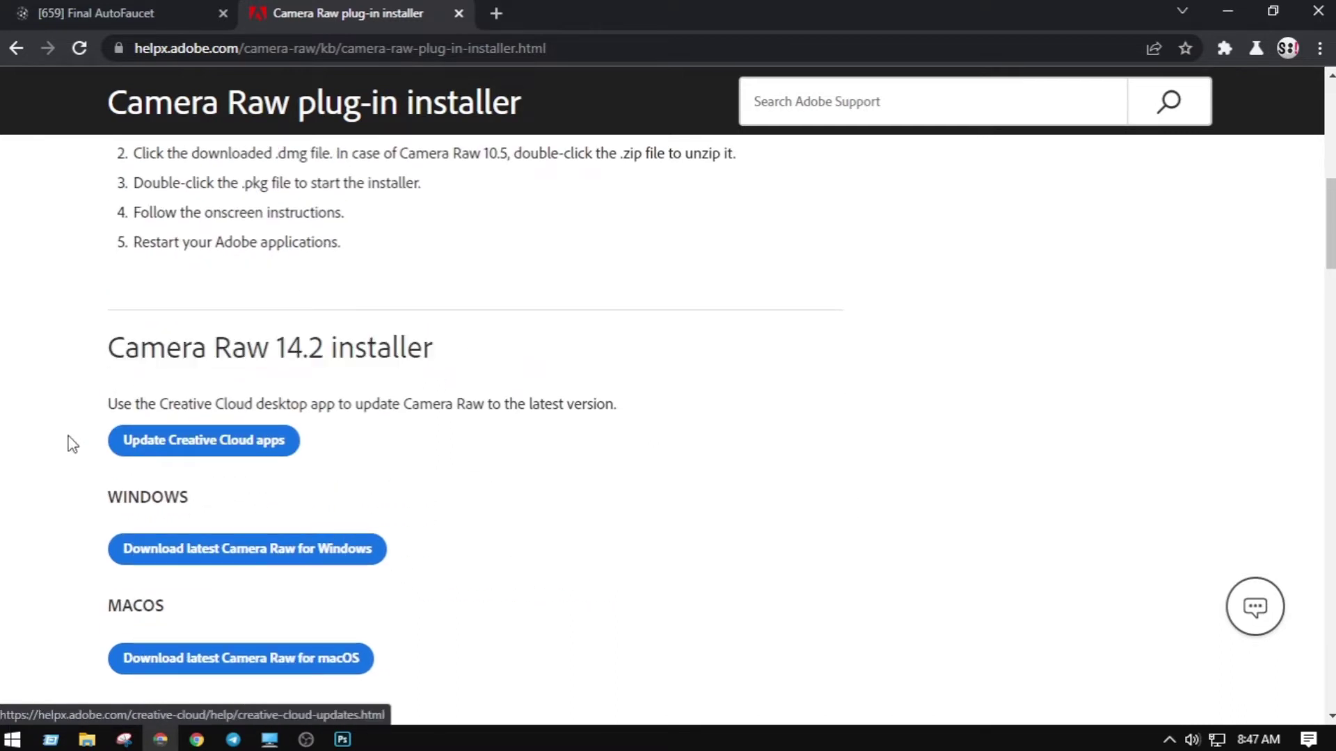
Start the 'Download latest Camera Raw for Windows' download under the WINDOWS label
left_click_drag(109, 501, 243, 507)
scroll(417, 446, "down", 3)
left_click_drag(90, 407, 223, 417)
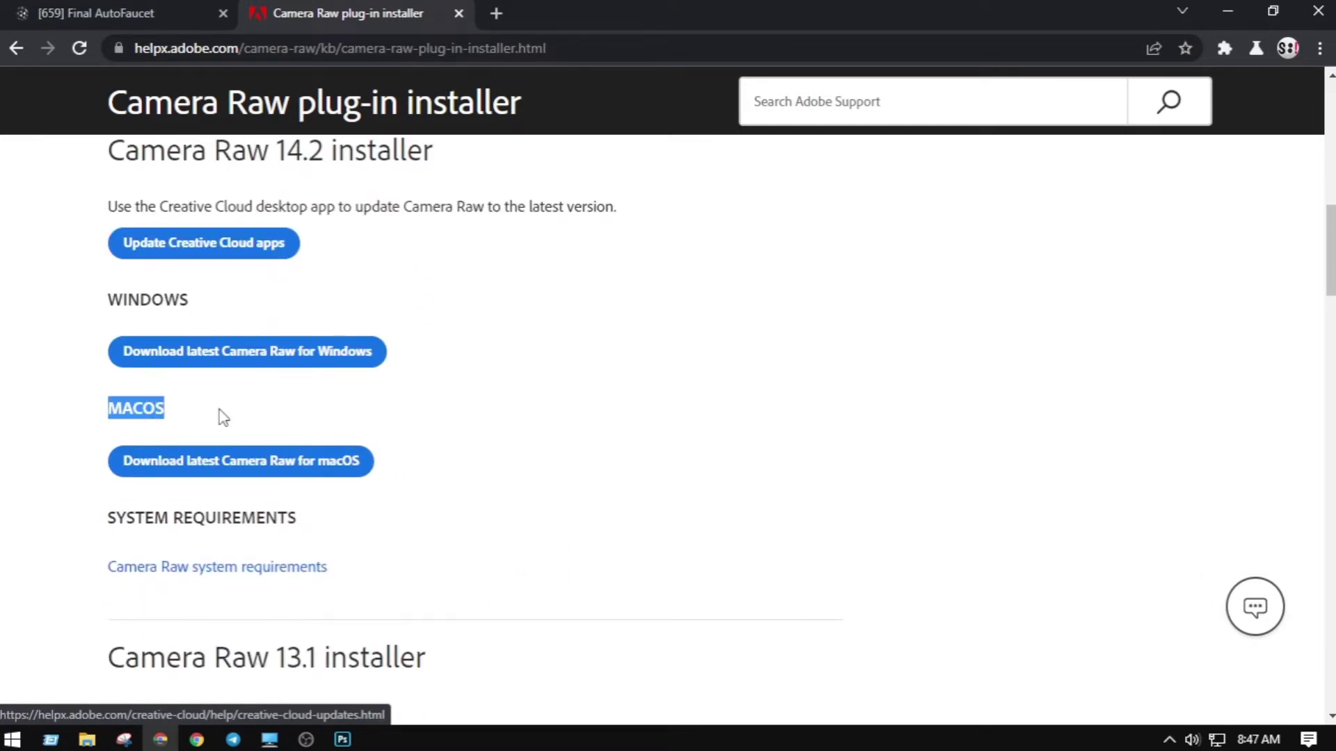
left_click(280, 412)
scroll(252, 428, "up", 1)
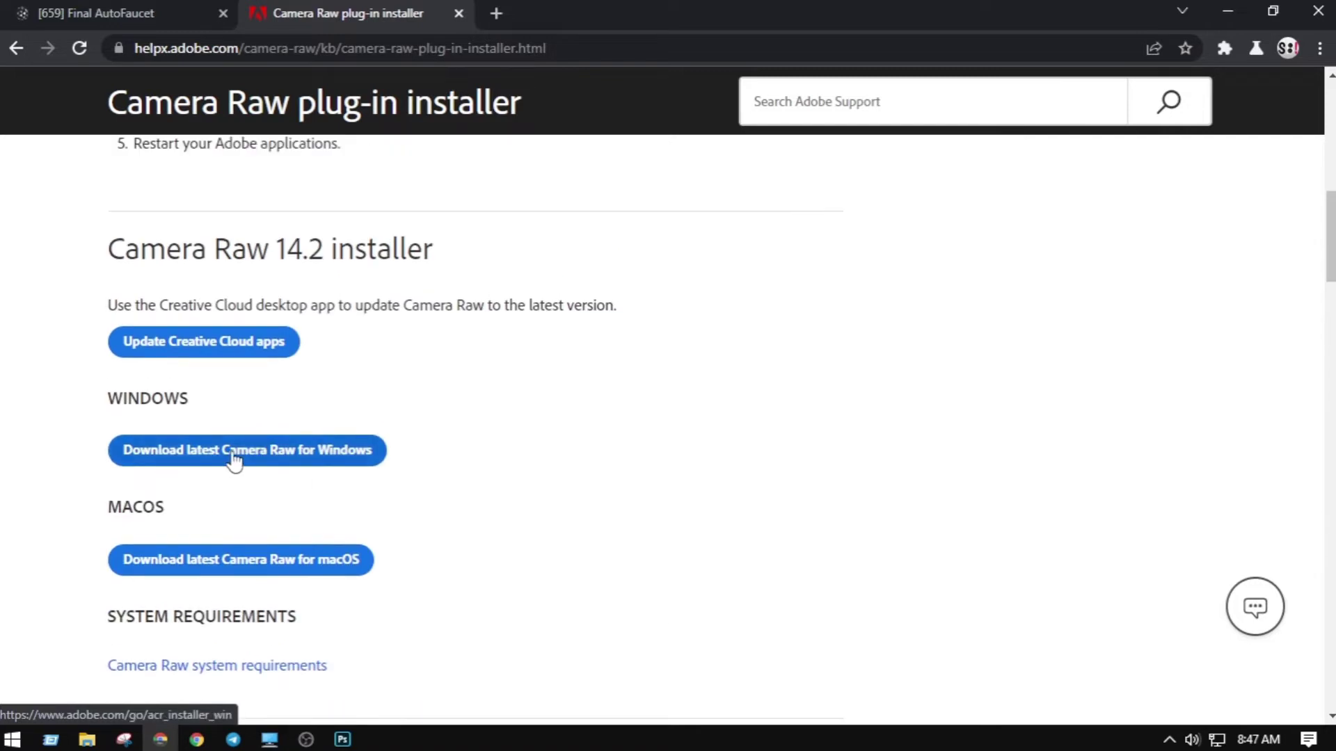
left_click(232, 454)
left_click_drag(110, 393, 233, 405)
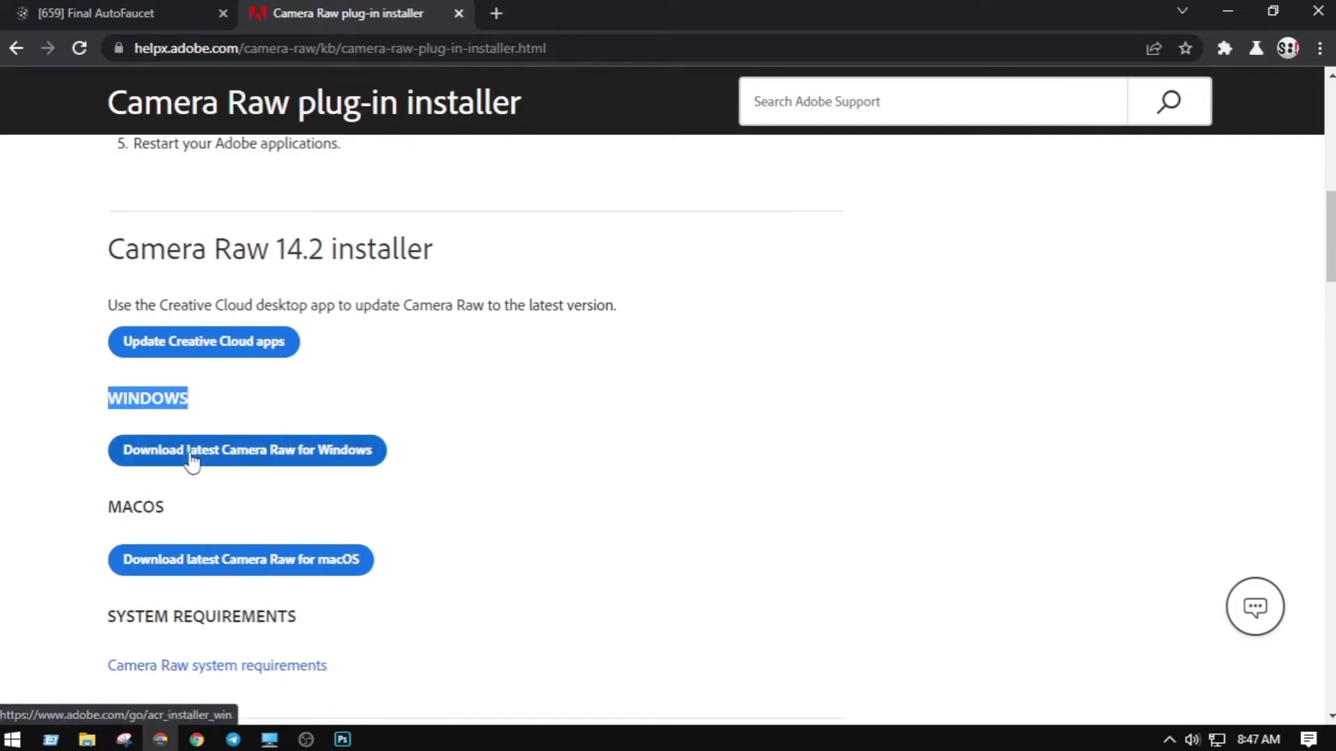
left_click(259, 456)
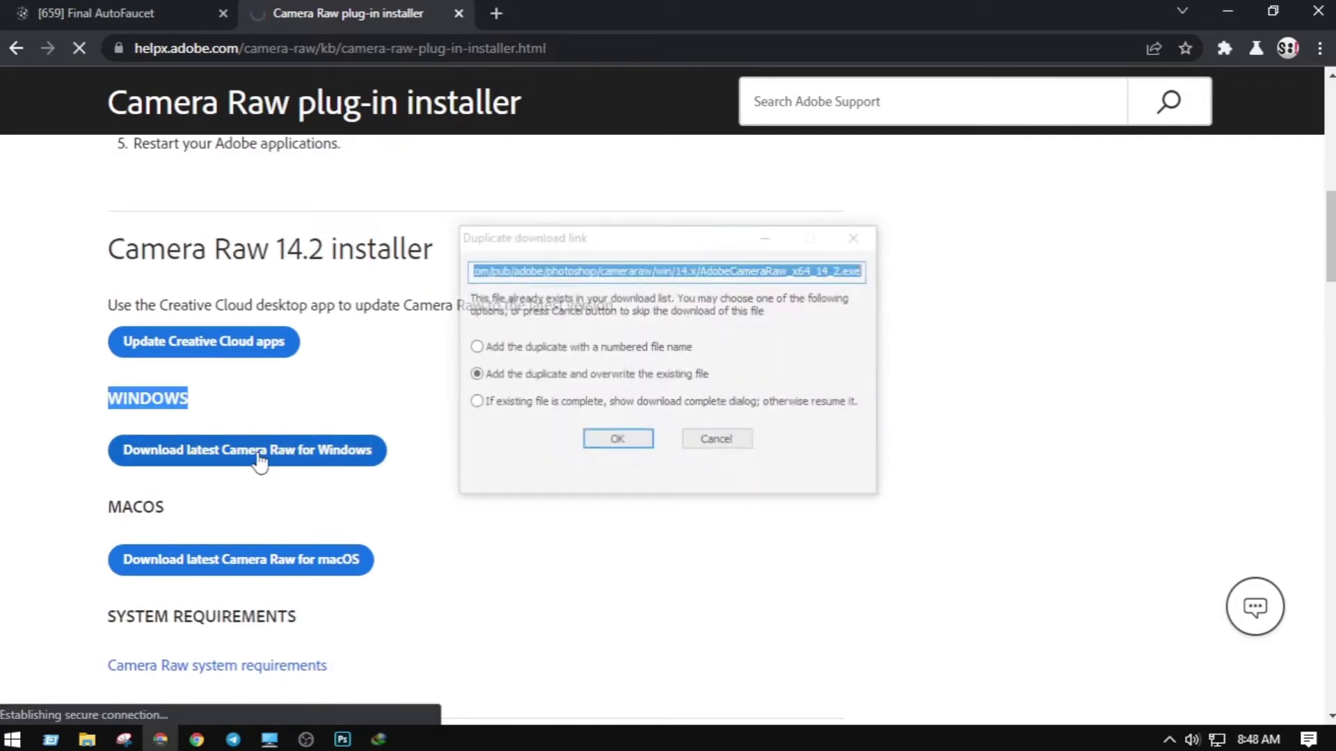
Add the duplicate download with a numbered file name and start downloading the installer
left_click(493, 351)
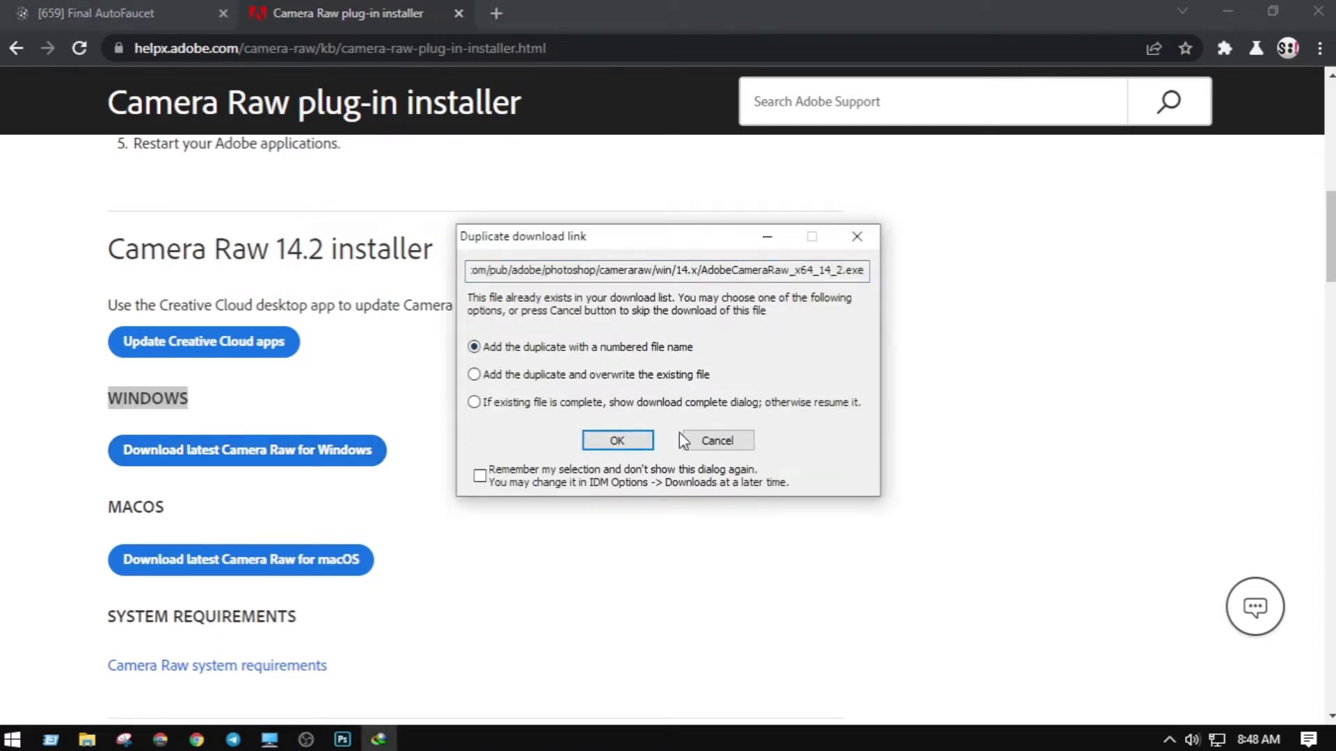
left_click(625, 443)
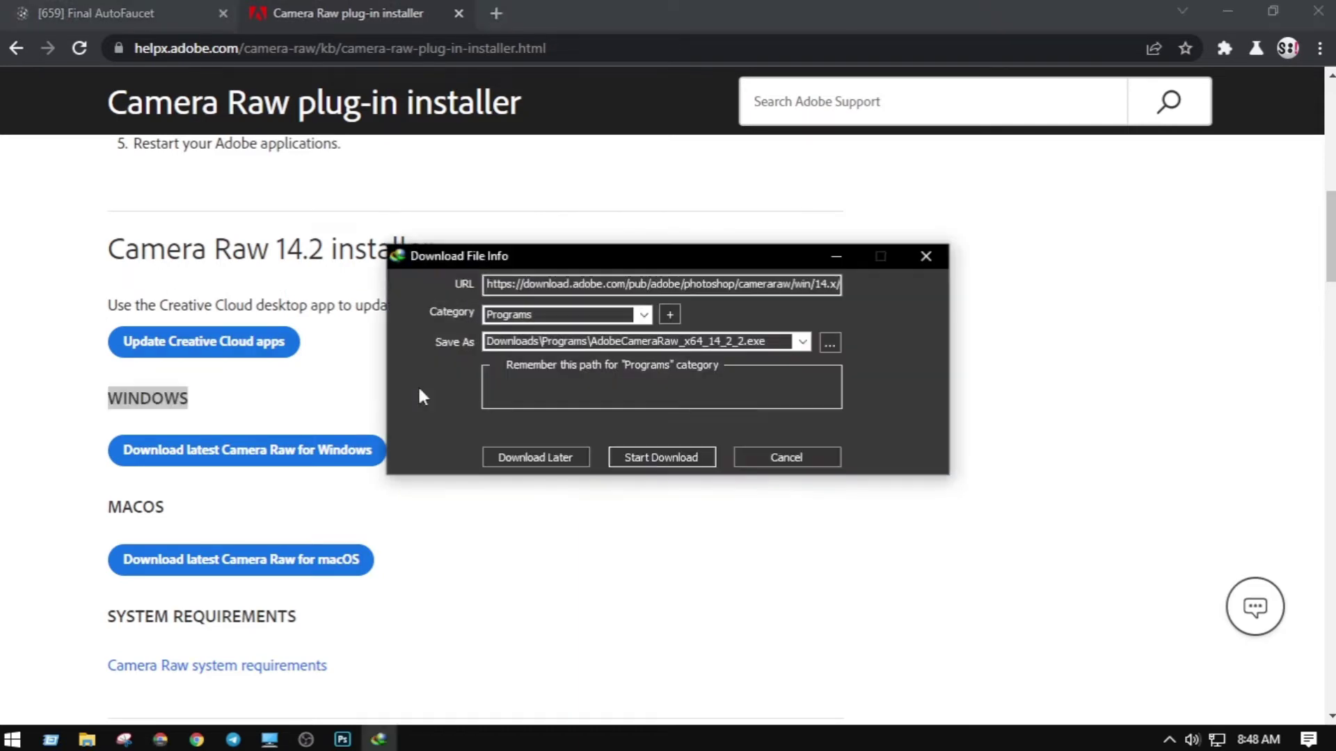
left_click(688, 456)
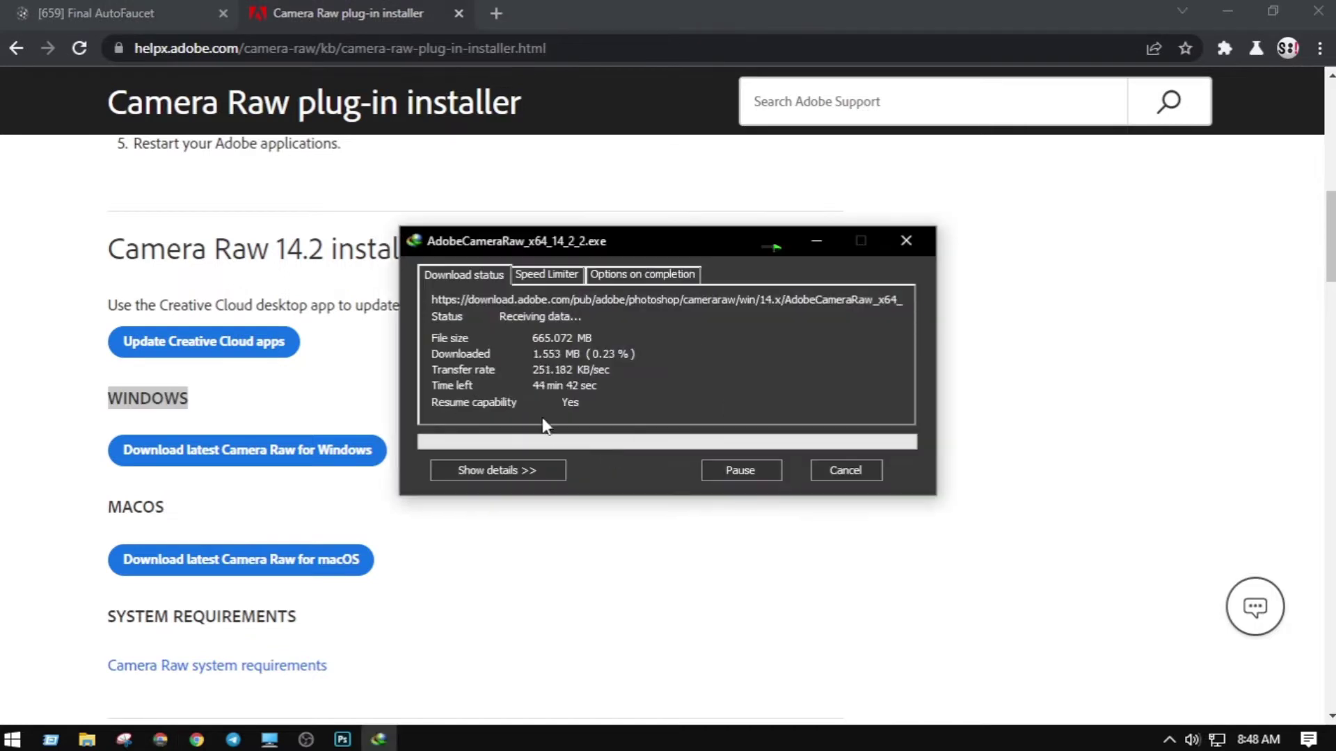
Pause the download, close its progress window, and minimize the browser to the desktop
left_click(742, 470)
left_click(876, 471)
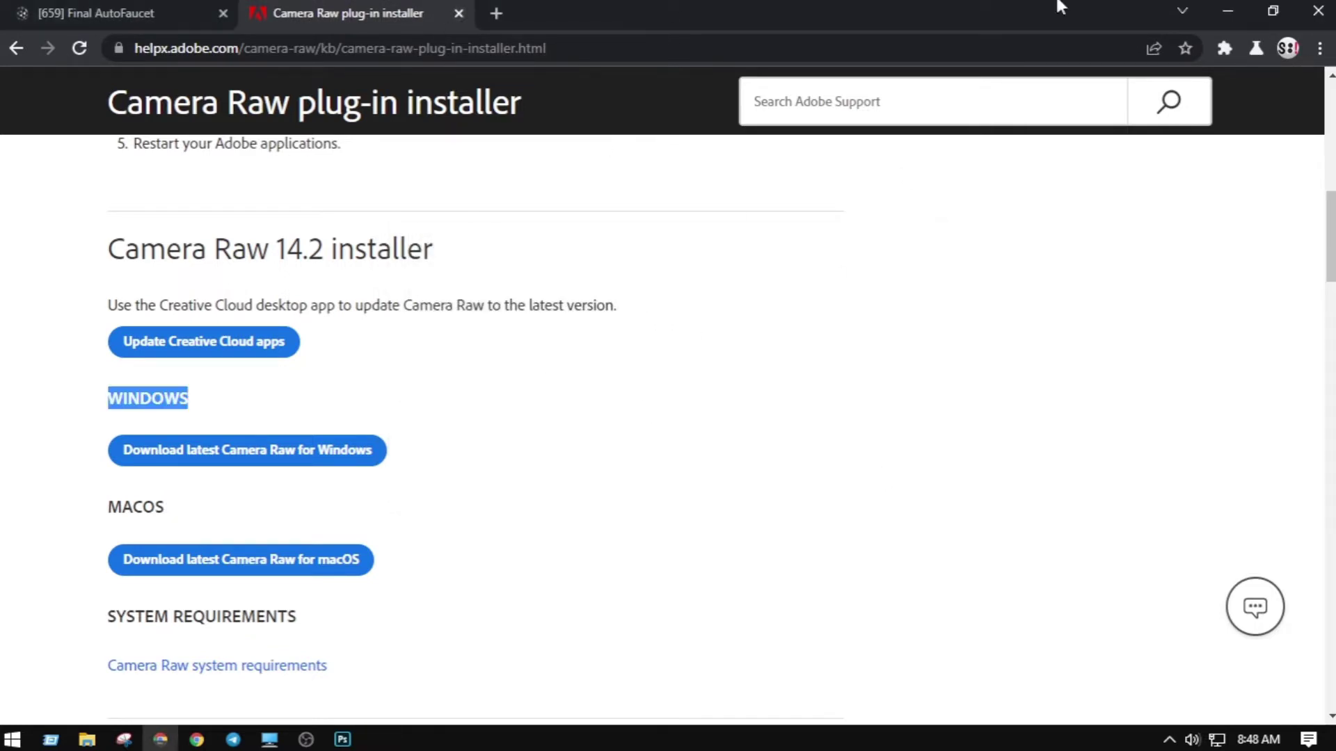
left_click(1228, 10)
right_click(850, 127)
Browse to Downloads > Programs in File Explorer and refresh the folder listing
left_click(907, 186)
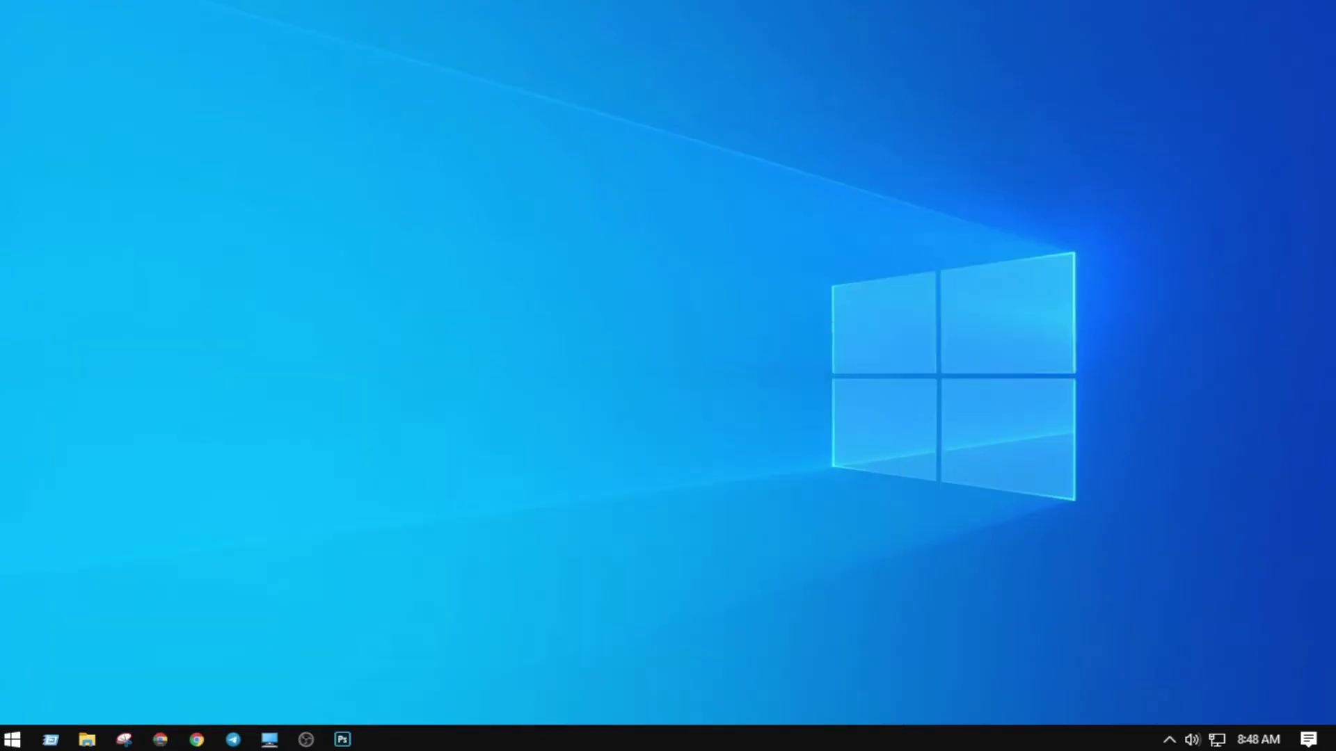
left_click(268, 743)
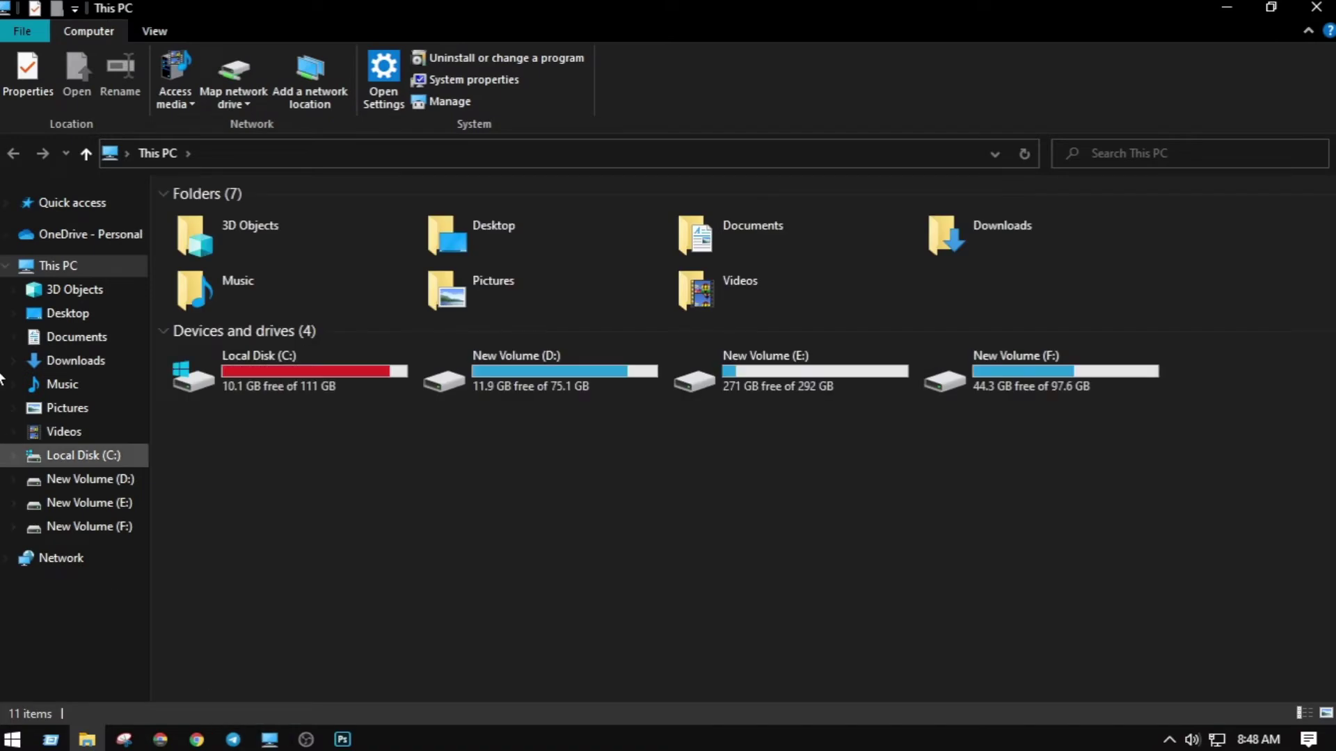
left_click(98, 365)
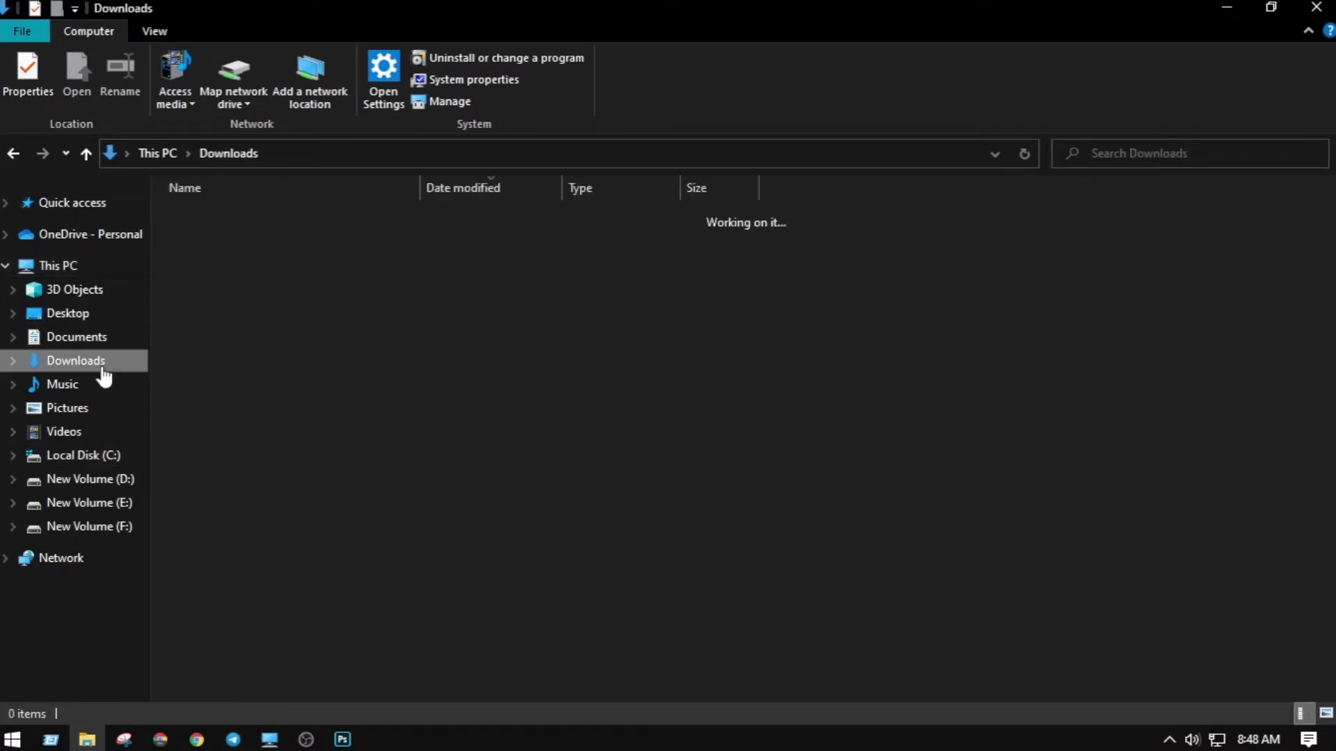
double_click(213, 286)
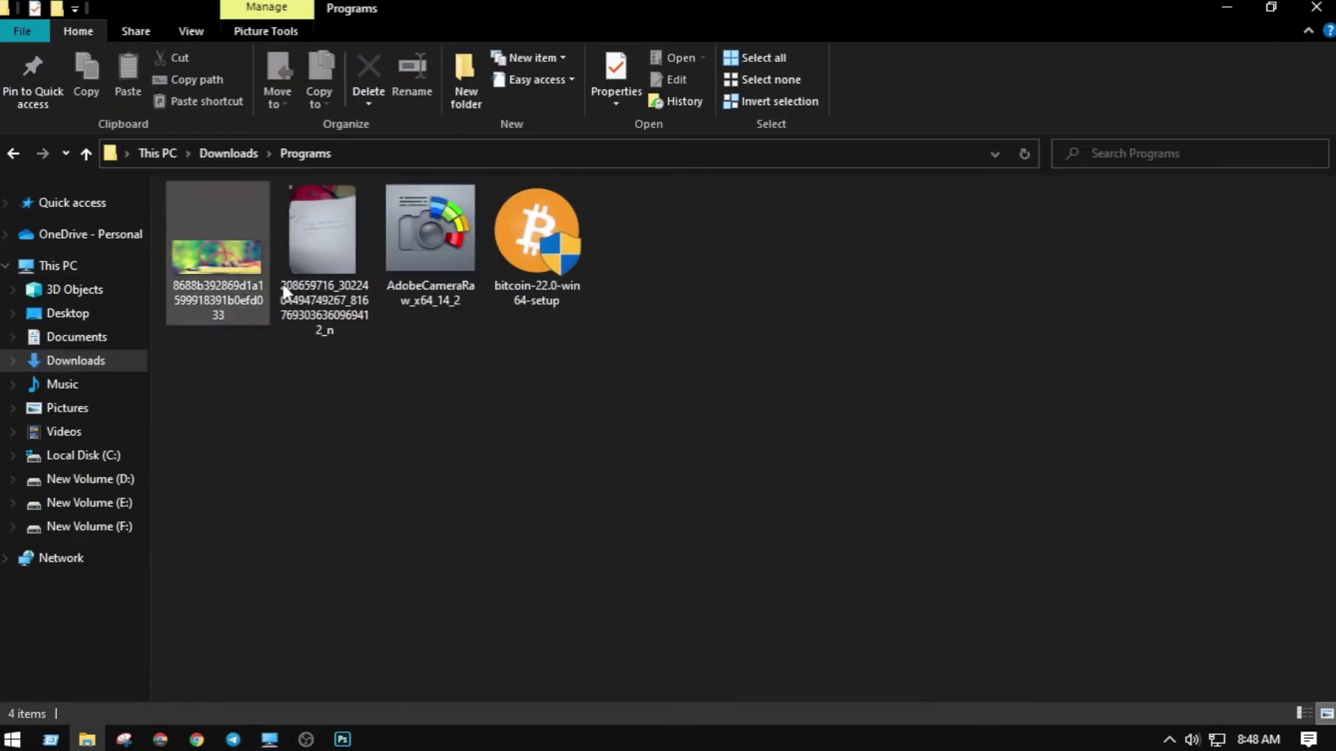
right_click(316, 449)
left_click(376, 245)
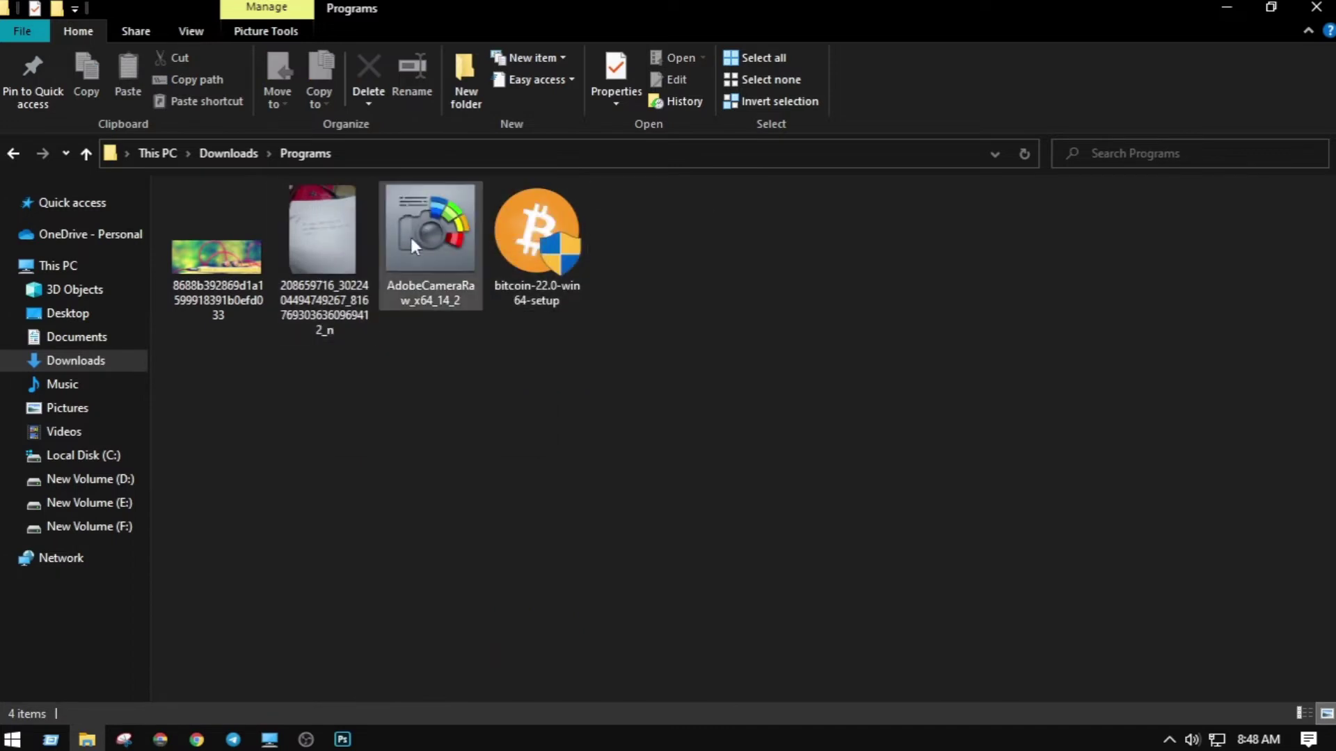
Run the AdobeCameraRaw_x64_14_2 installer as administrator
double_click(431, 256)
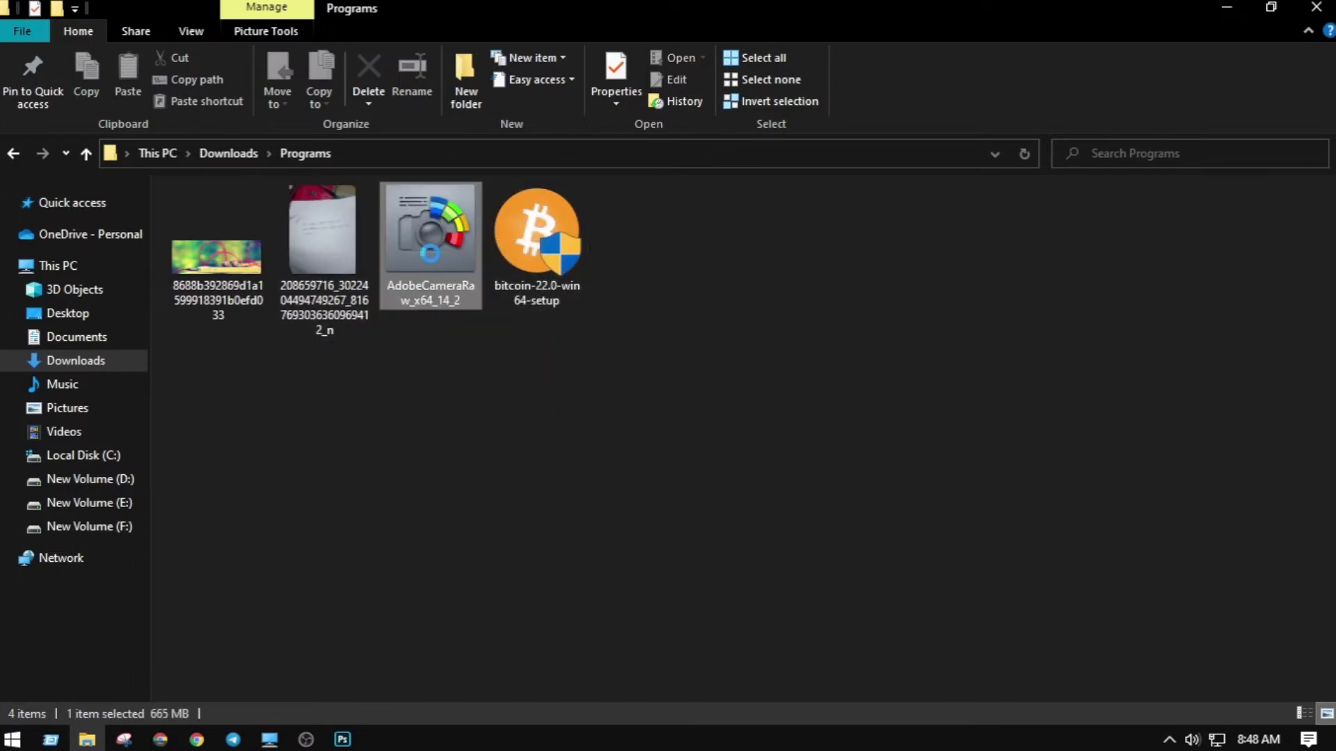
right_click(430, 252)
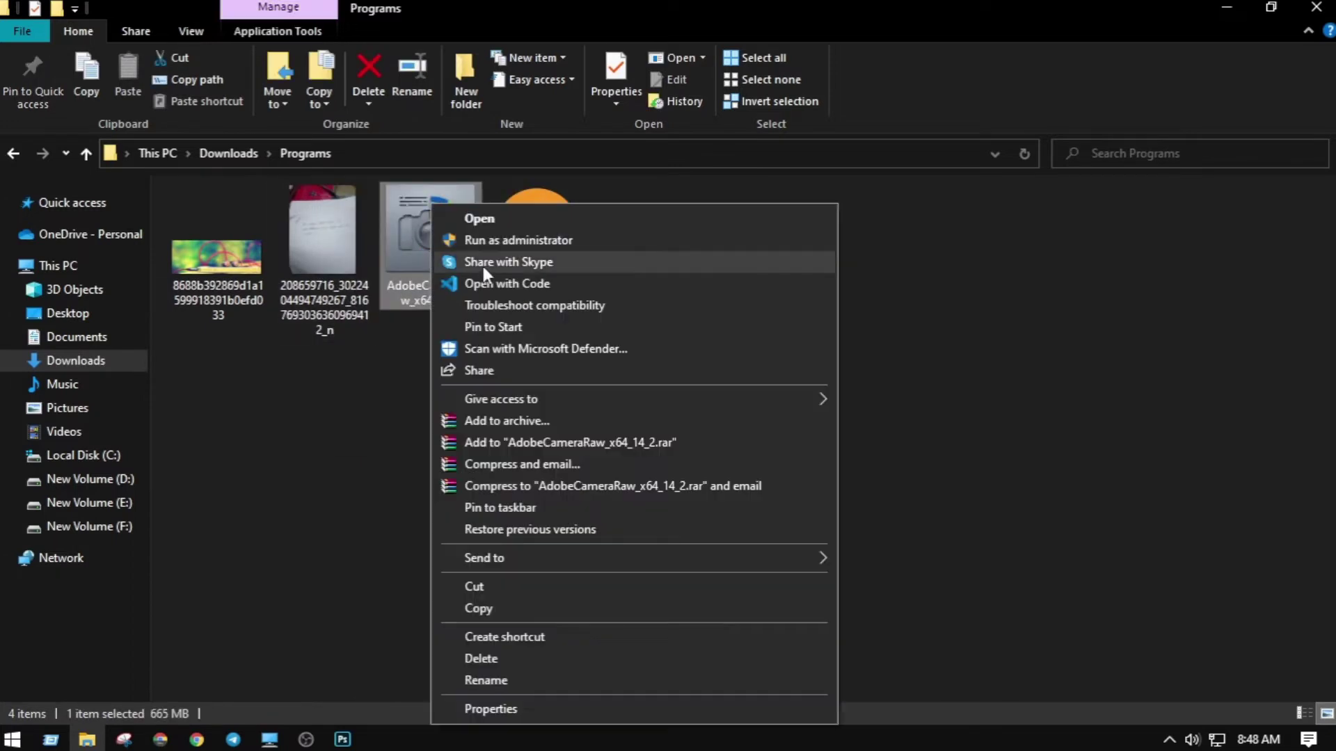
left_click(541, 239)
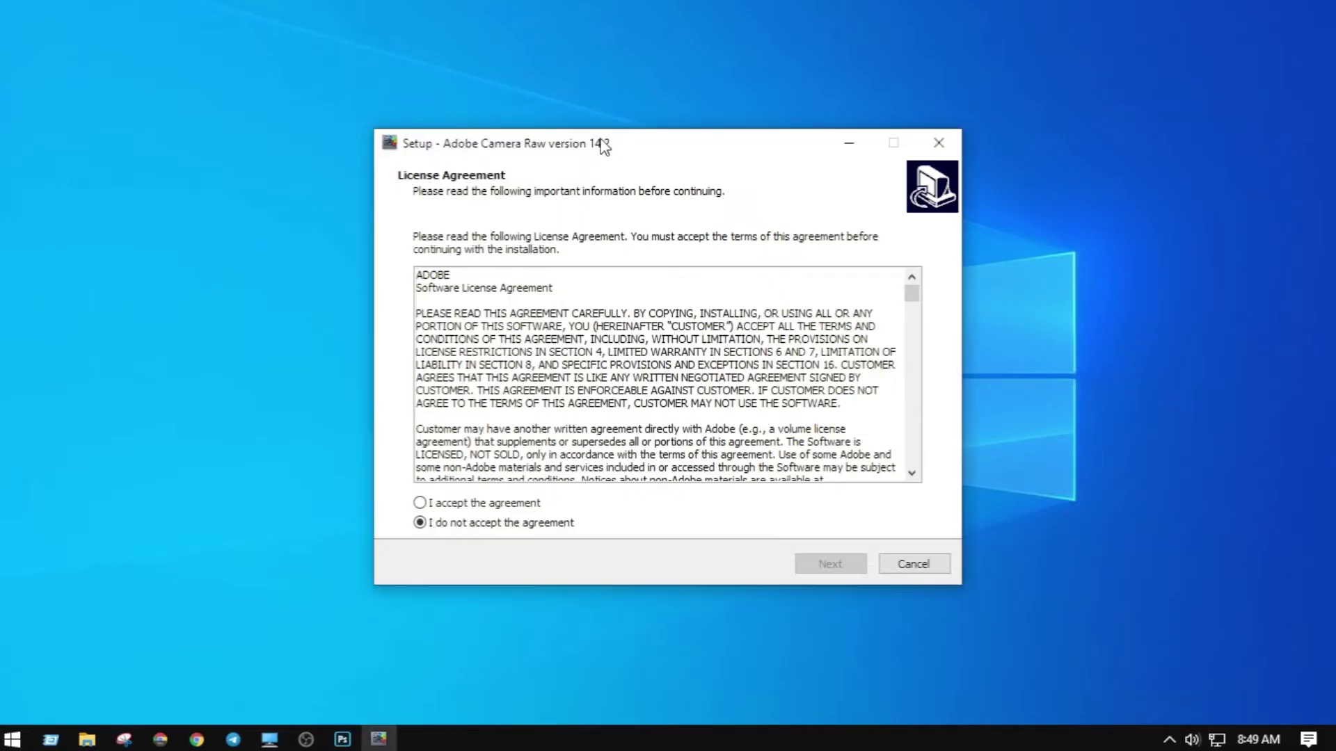
Accept the license agreement and install Adobe Camera Raw 14.2
left_click(377, 496)
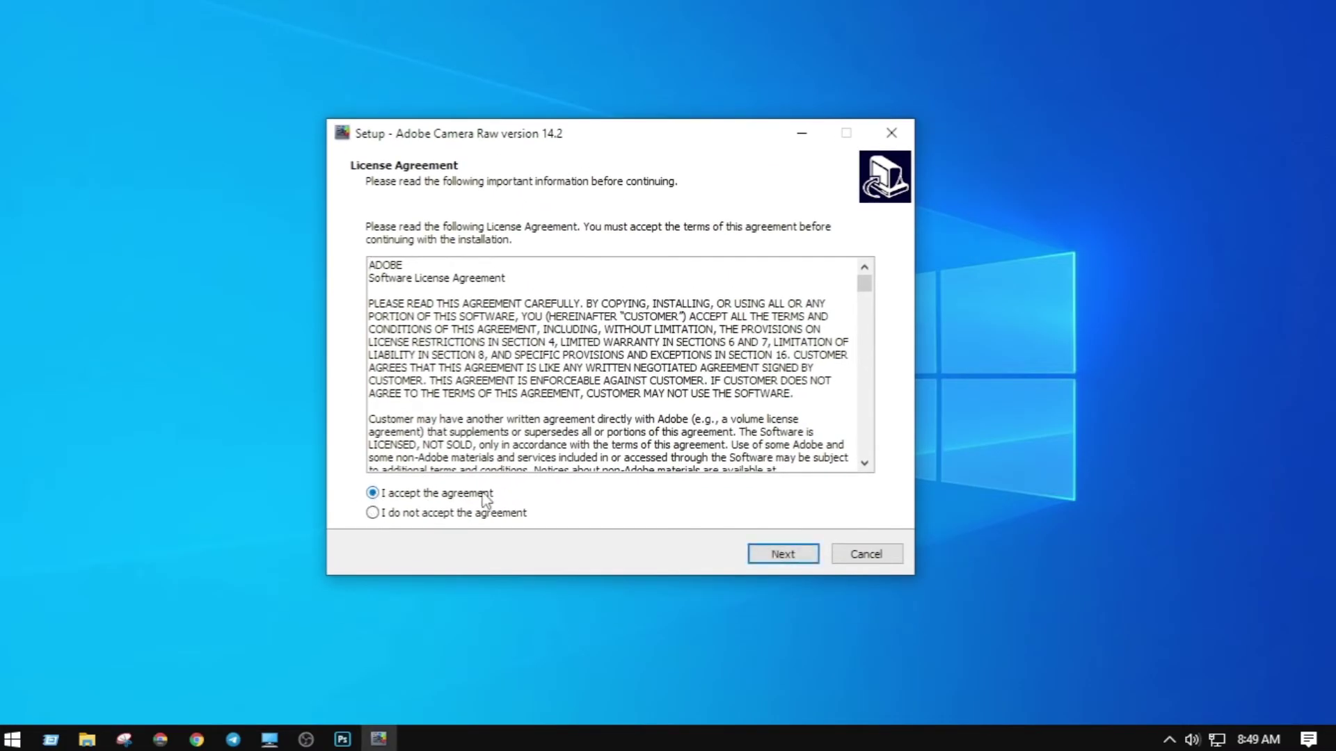
scroll(476, 329, "down", 5)
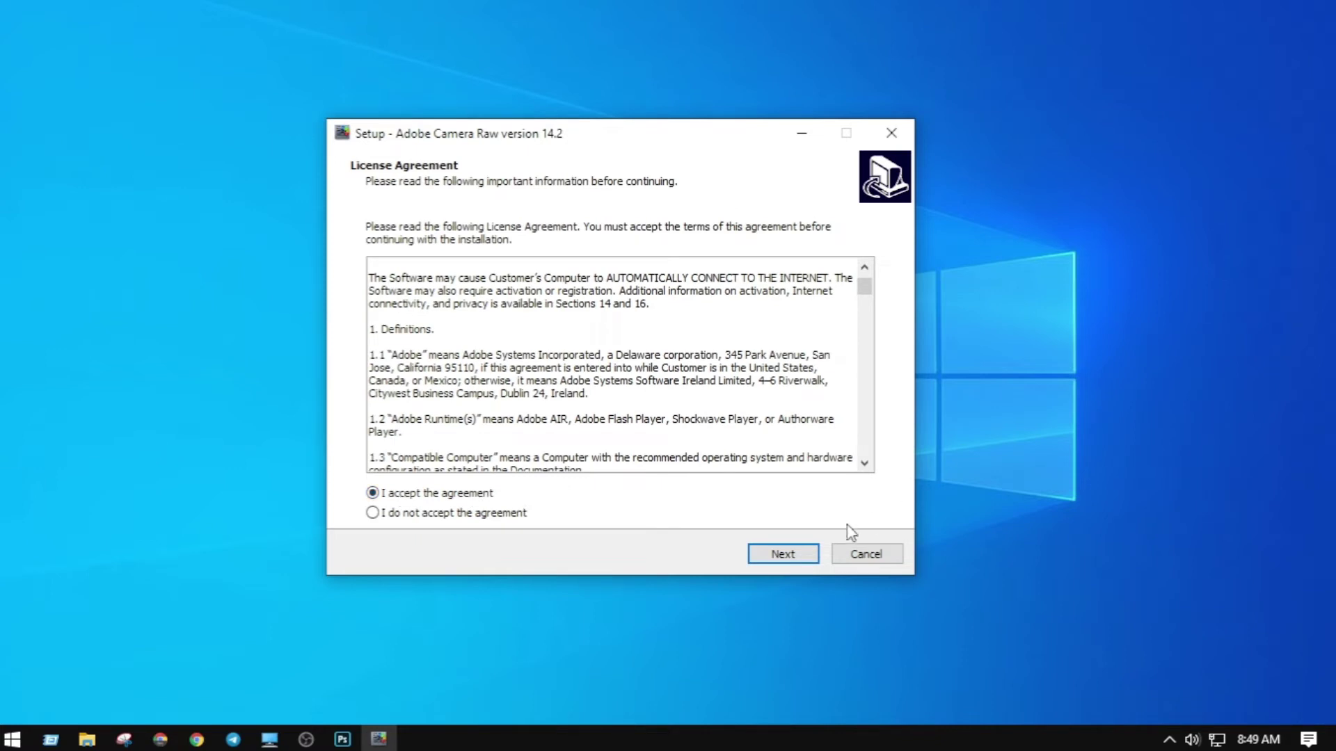
left_click(785, 555)
left_click(802, 553)
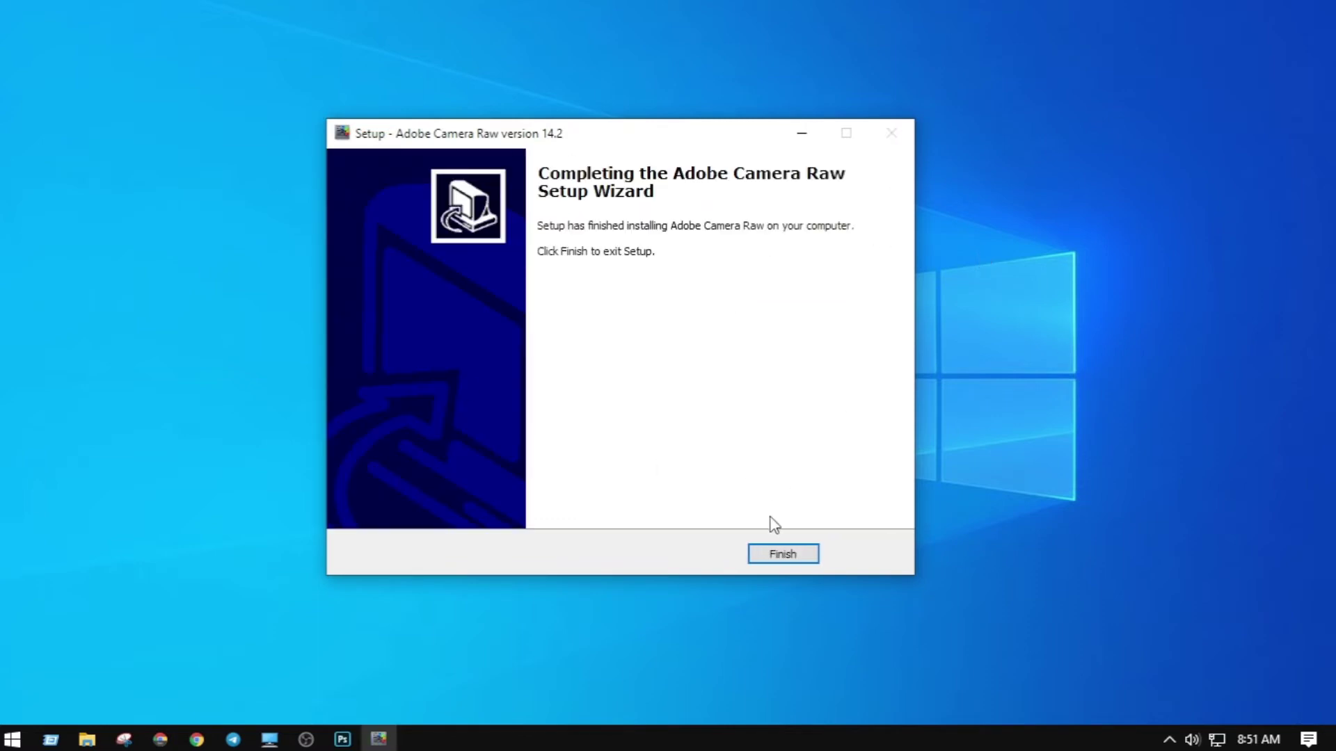
Finish the Camera Raw setup wizard and refresh the desktop
left_click(783, 555)
right_click(623, 274)
mouse_move(675, 311)
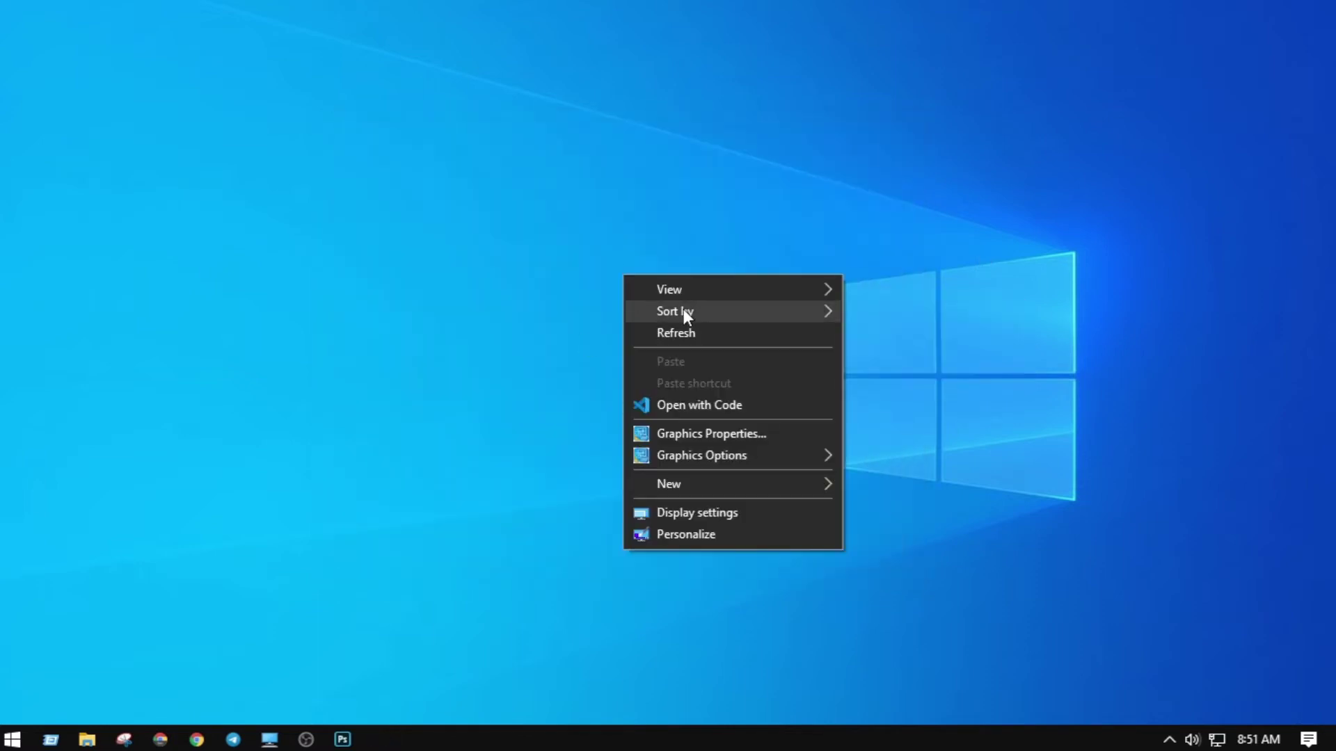
left_click(678, 336)
Check Photoshop's Filter menu for Camera Raw, then close Photoshop and refresh the desktop
left_click(338, 671)
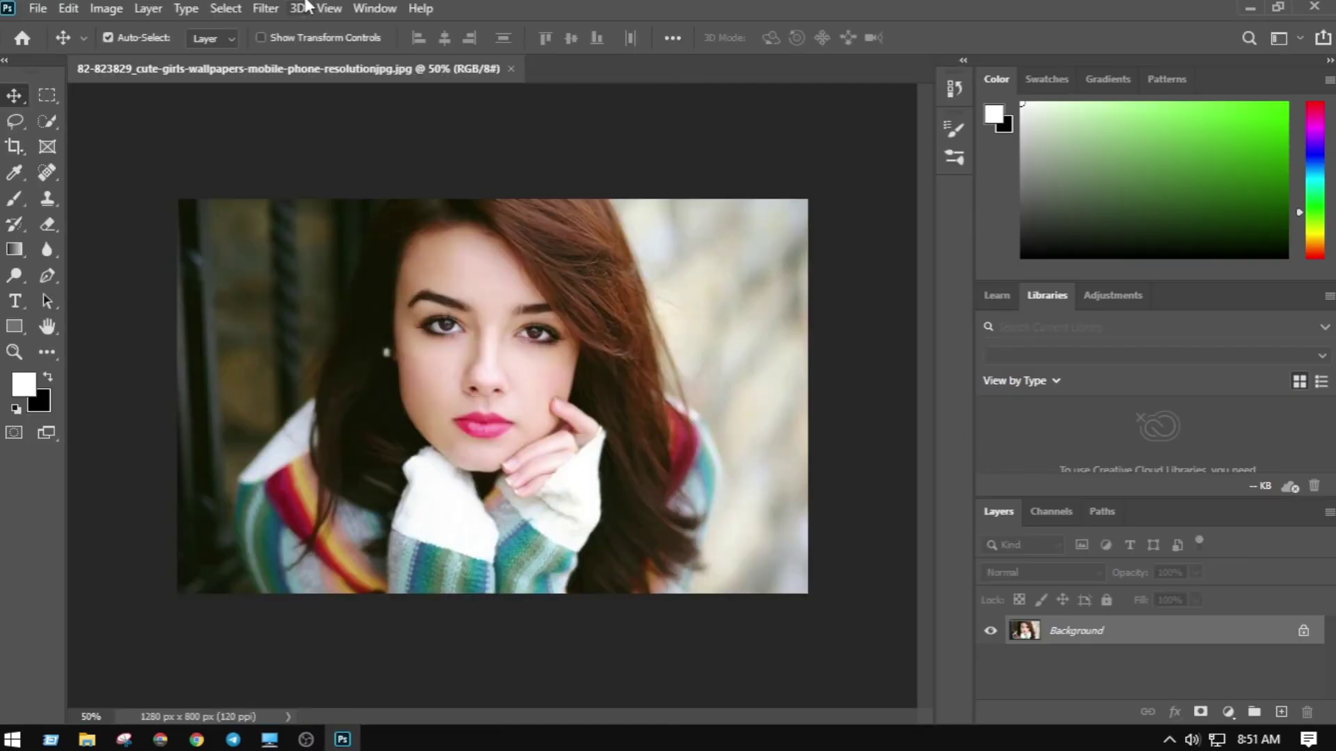
left_click(267, 9)
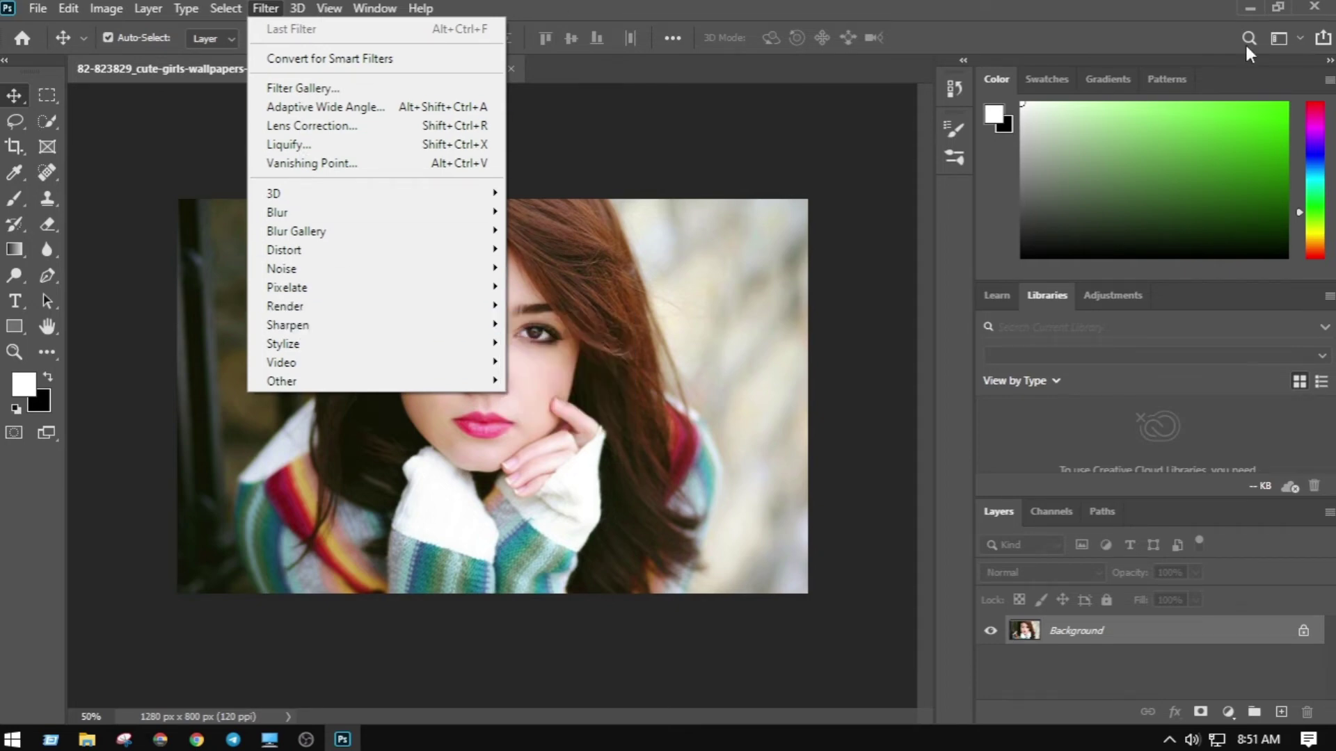
left_click(1311, 8)
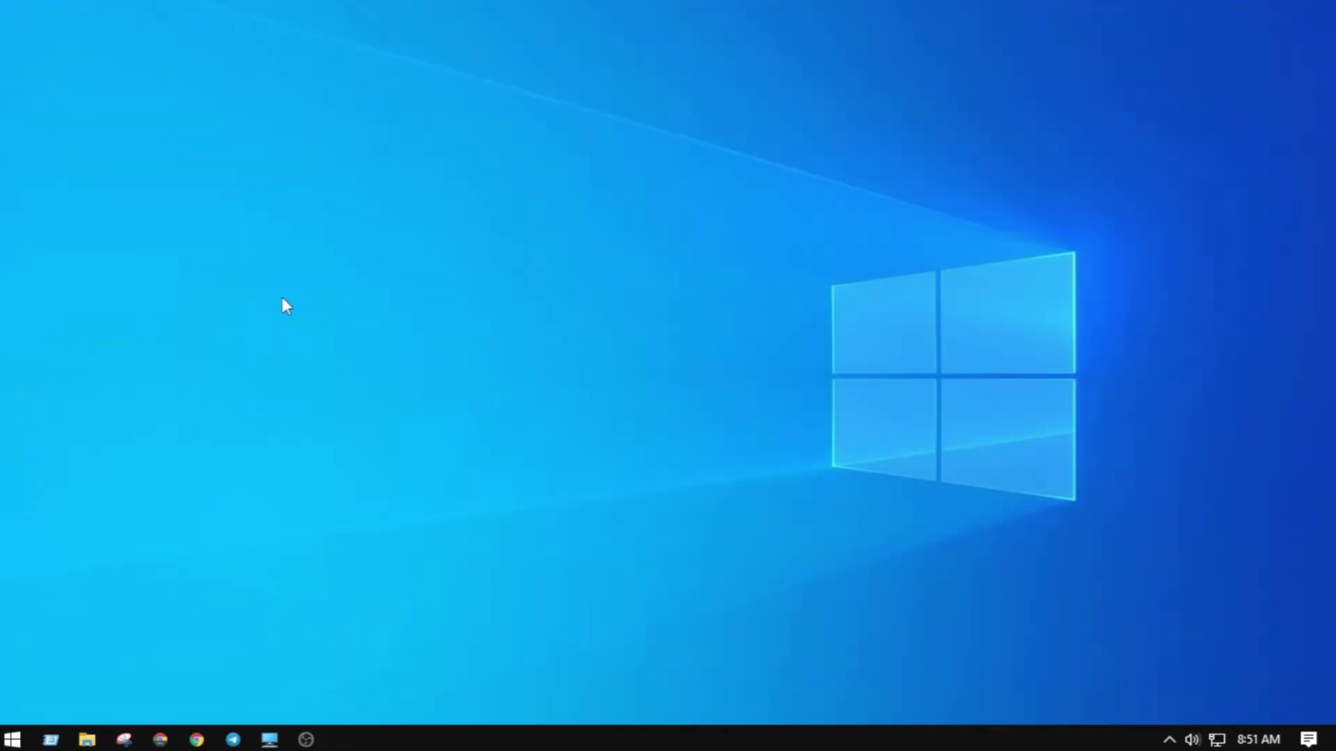
right_click(363, 152)
left_click(421, 212)
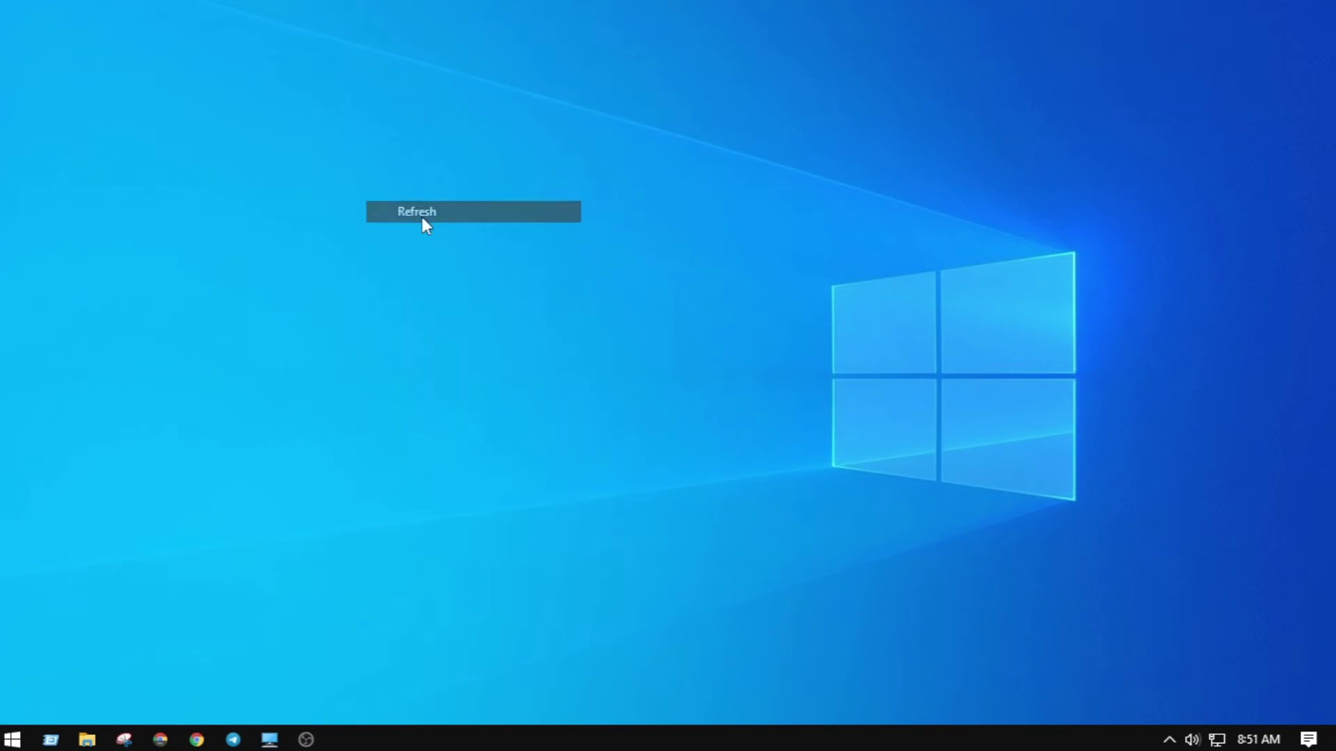
Launch Adobe Photoshop 2020 from the Start menu app list
left_click(14, 738)
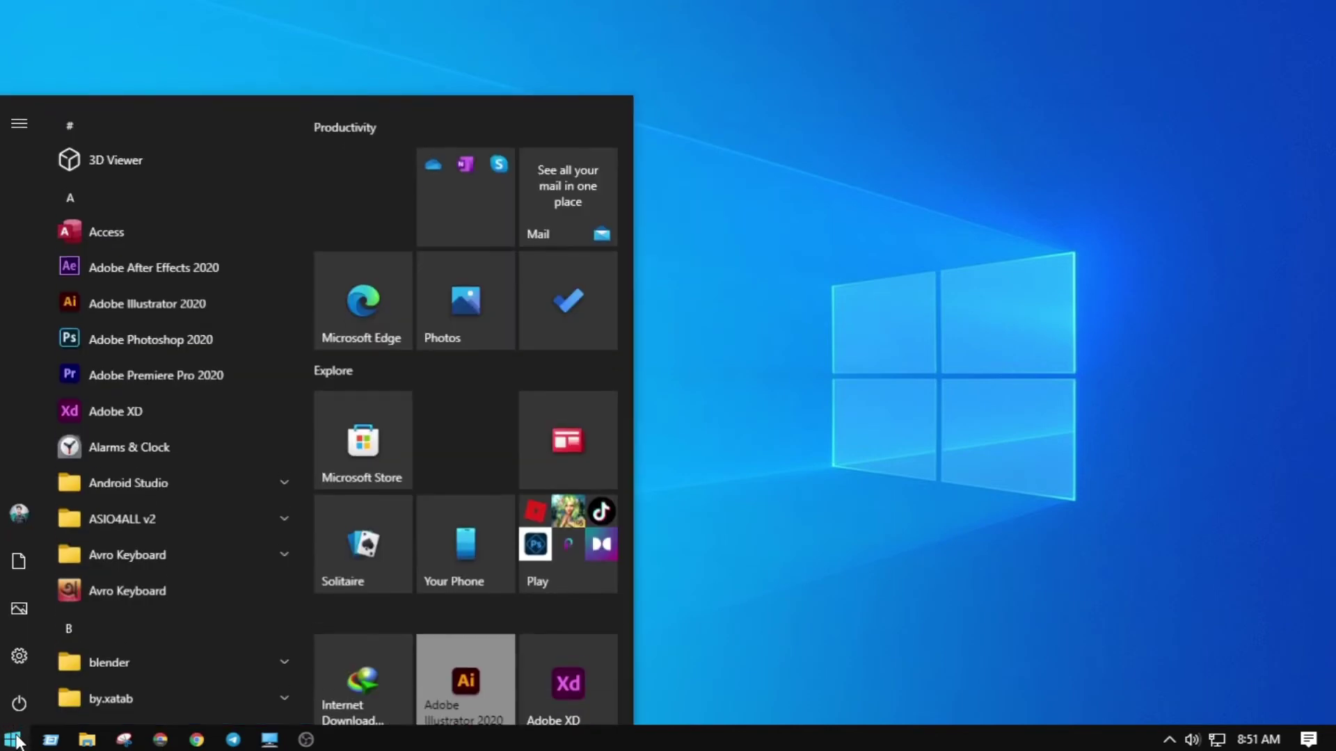
left_click(211, 331)
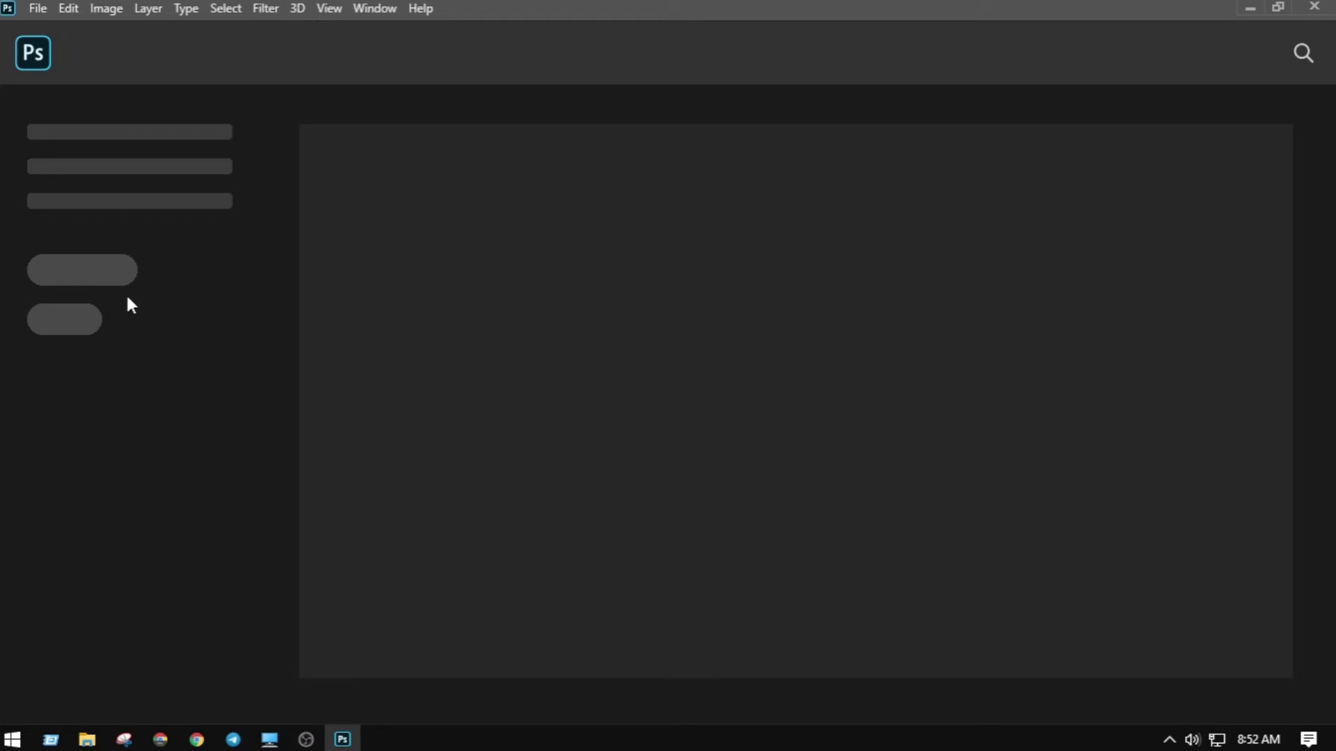
Open the 82-823829 portrait image from the Desktop's Photoshop folder
left_click(48, 14)
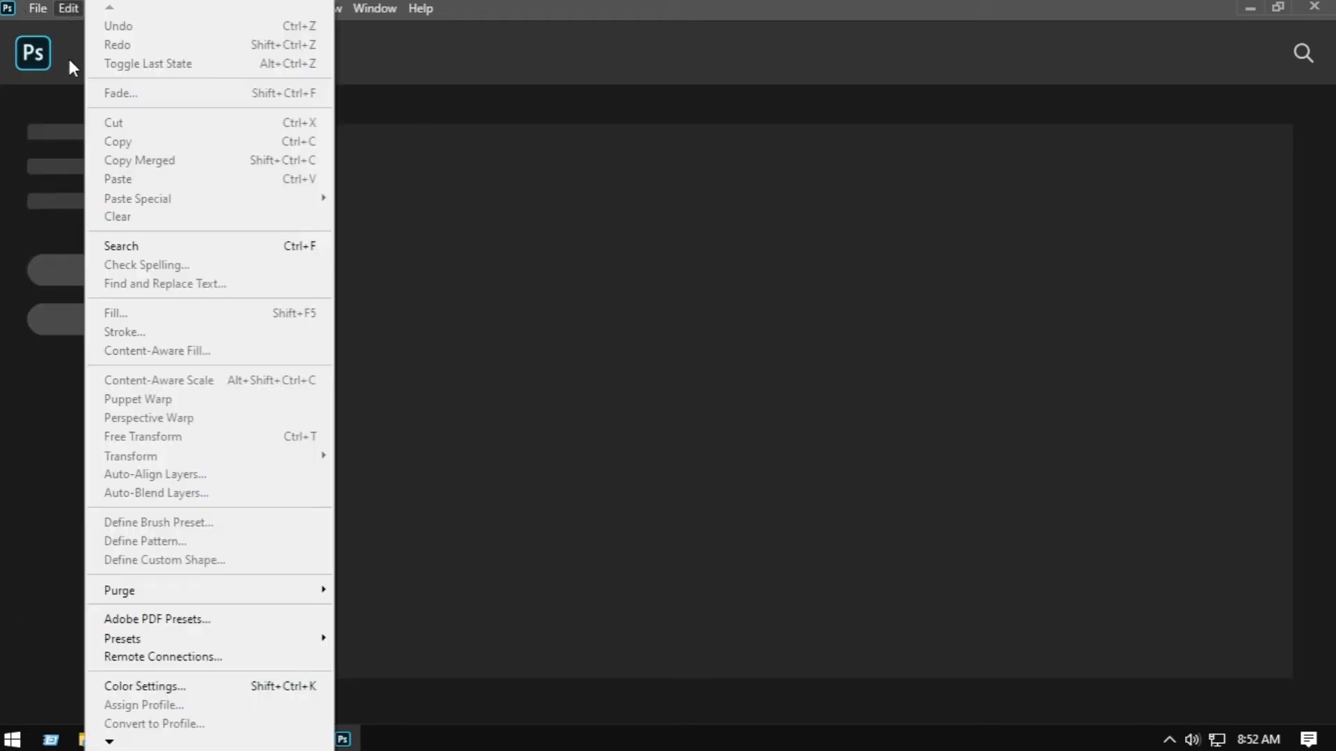
left_click(50, 51)
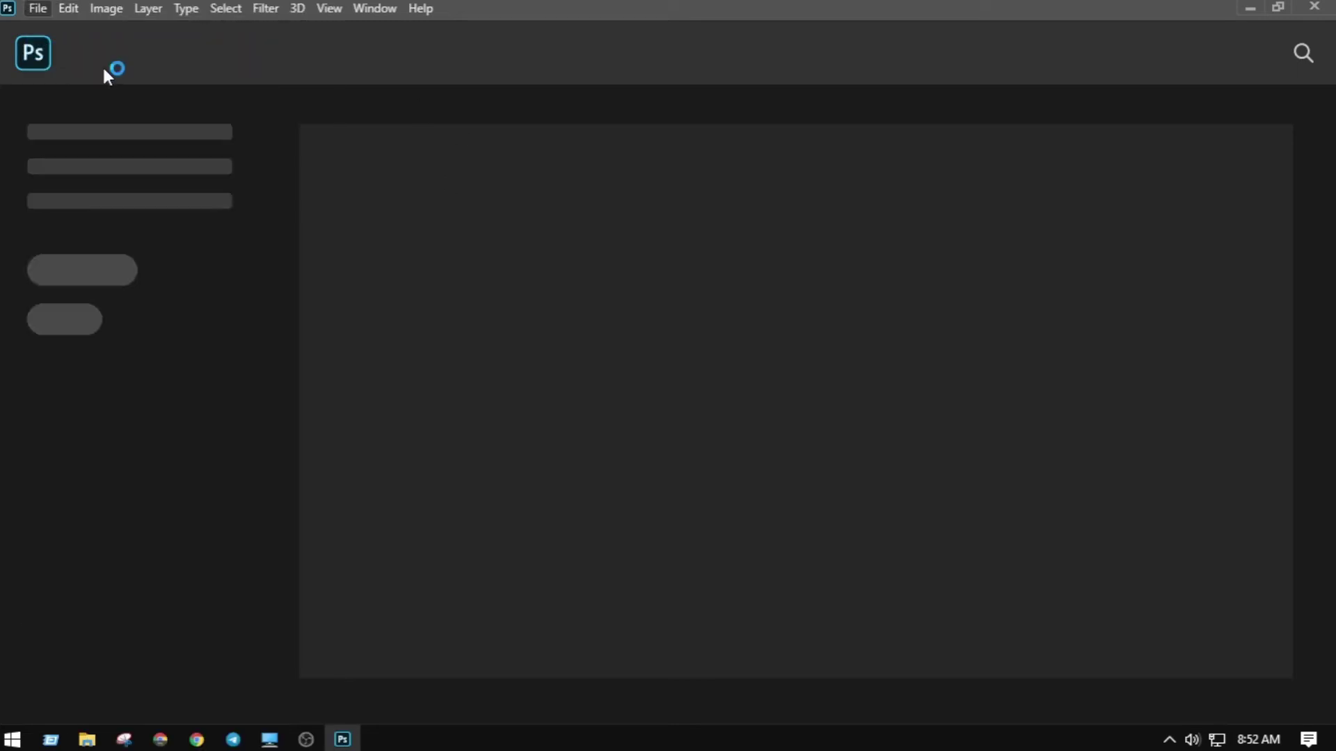
left_click(352, 171)
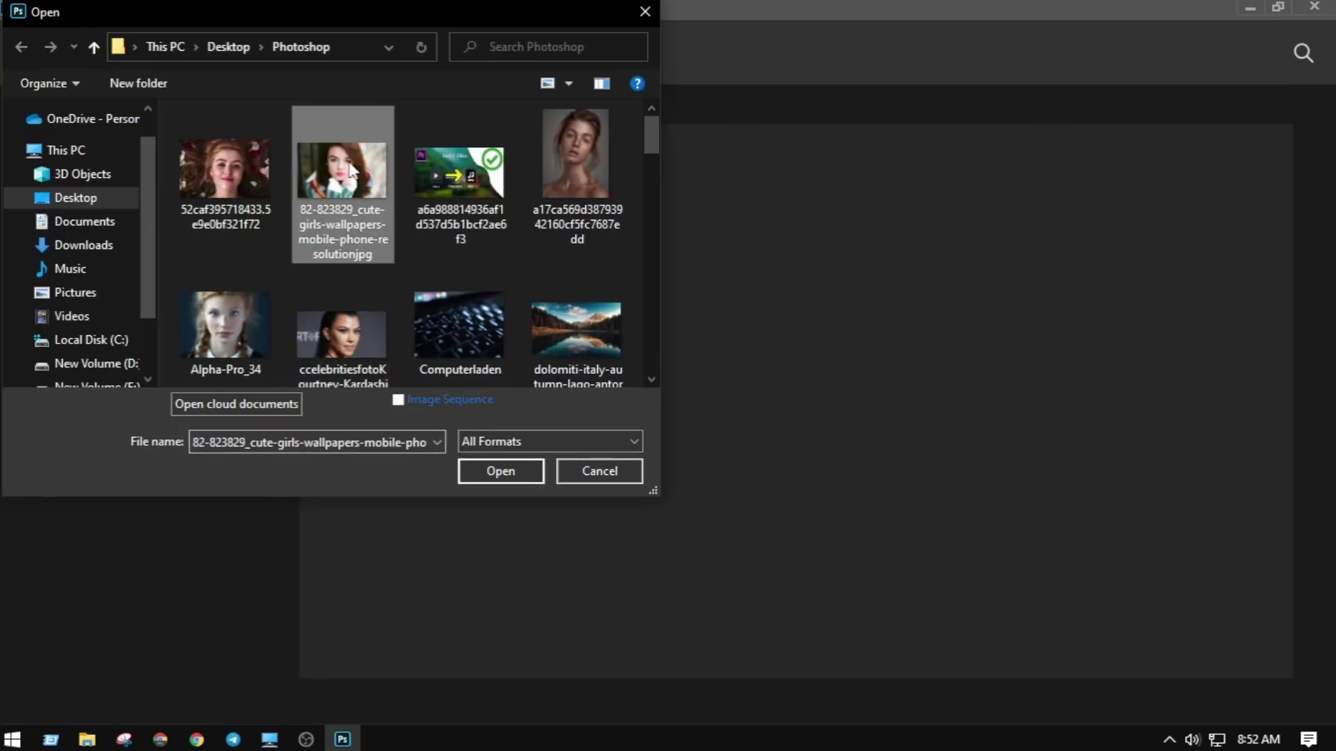
left_click(525, 469)
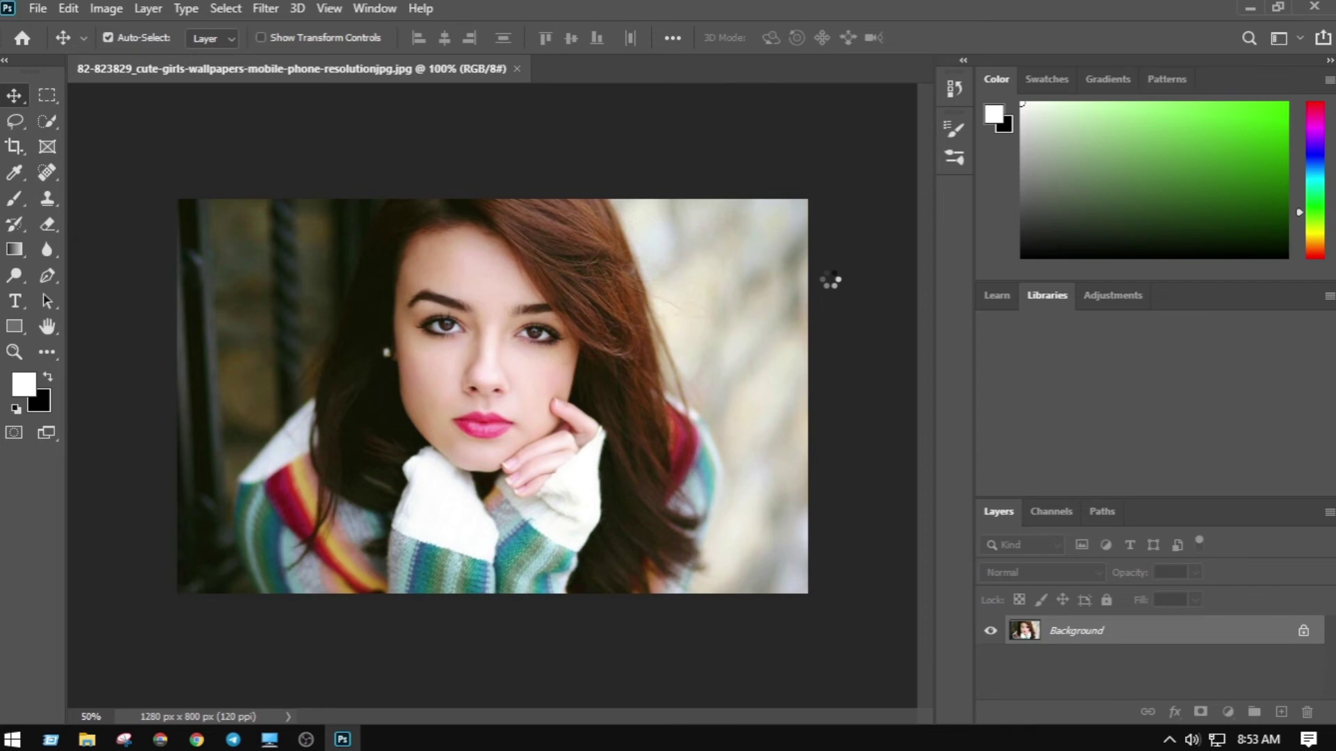
Zoom the photo out to 50% and duplicate the Background into Layer 1
key("alt+f")
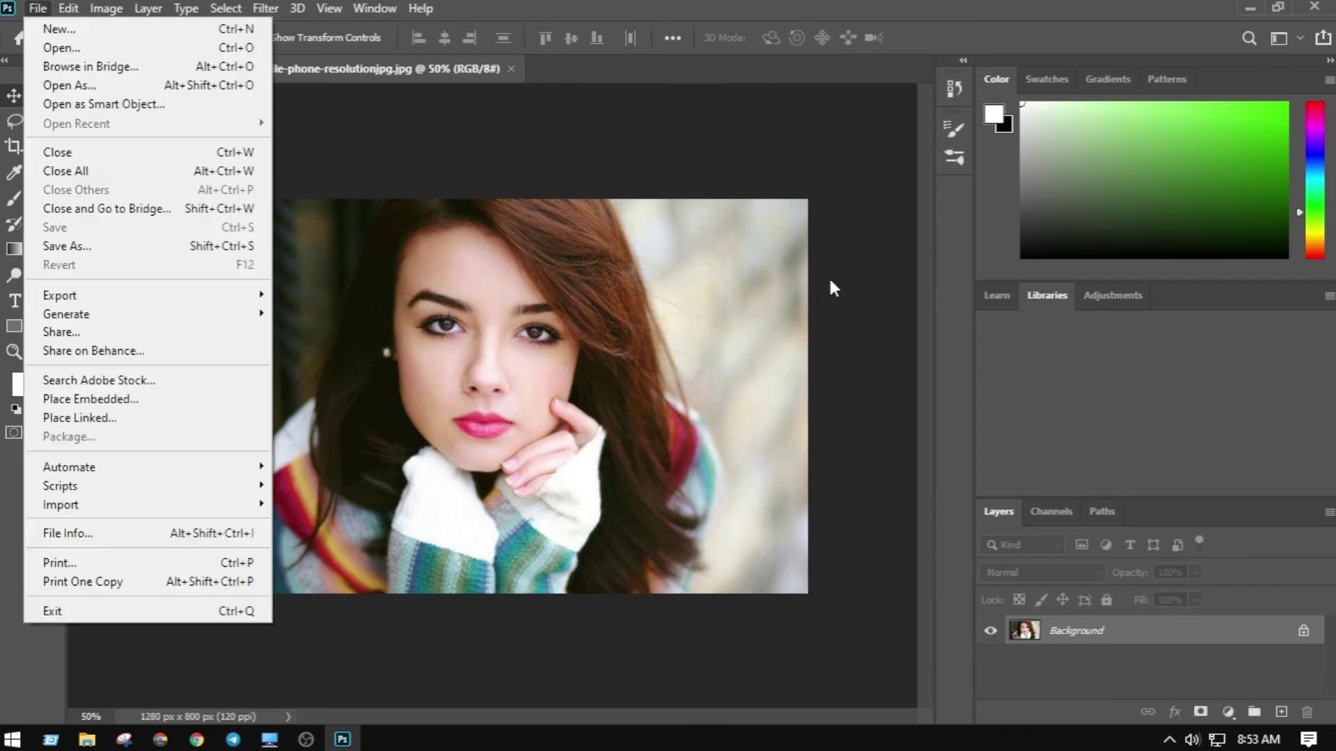
key("Right")
key("Escape")
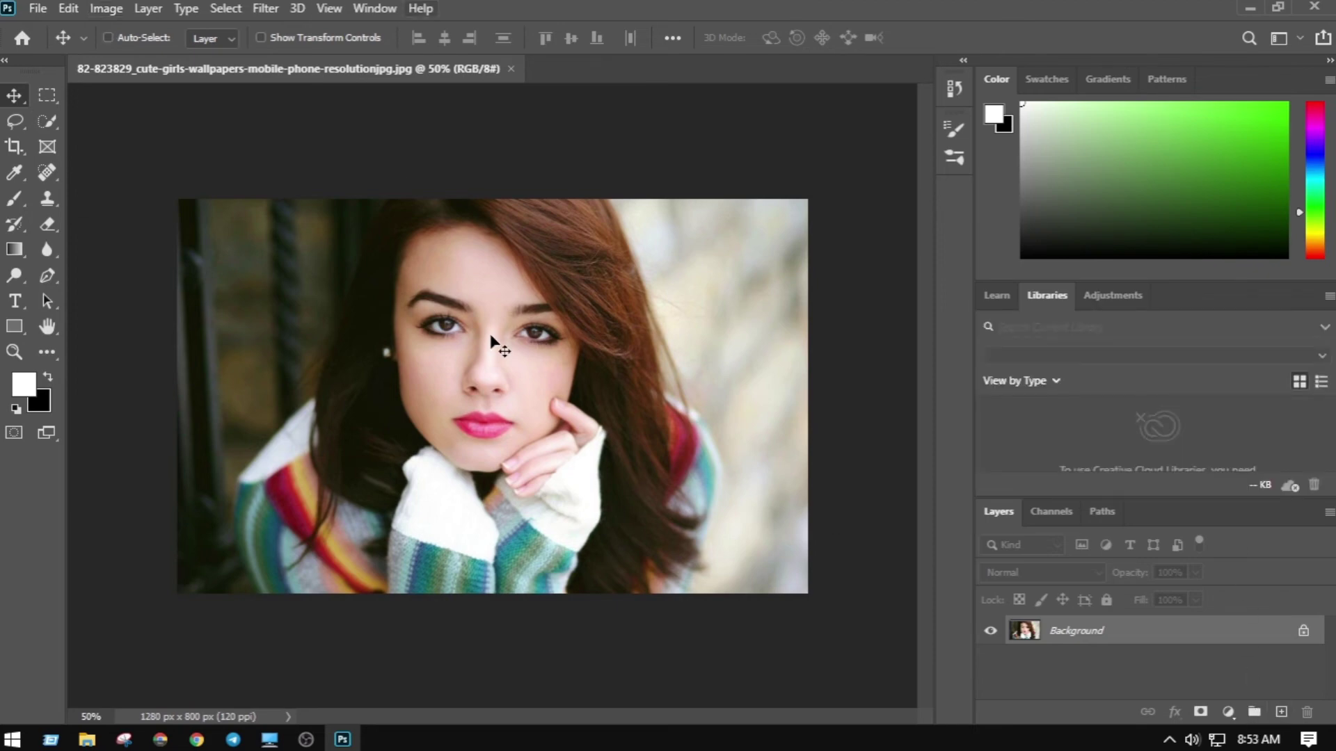
key("ctrl+j")
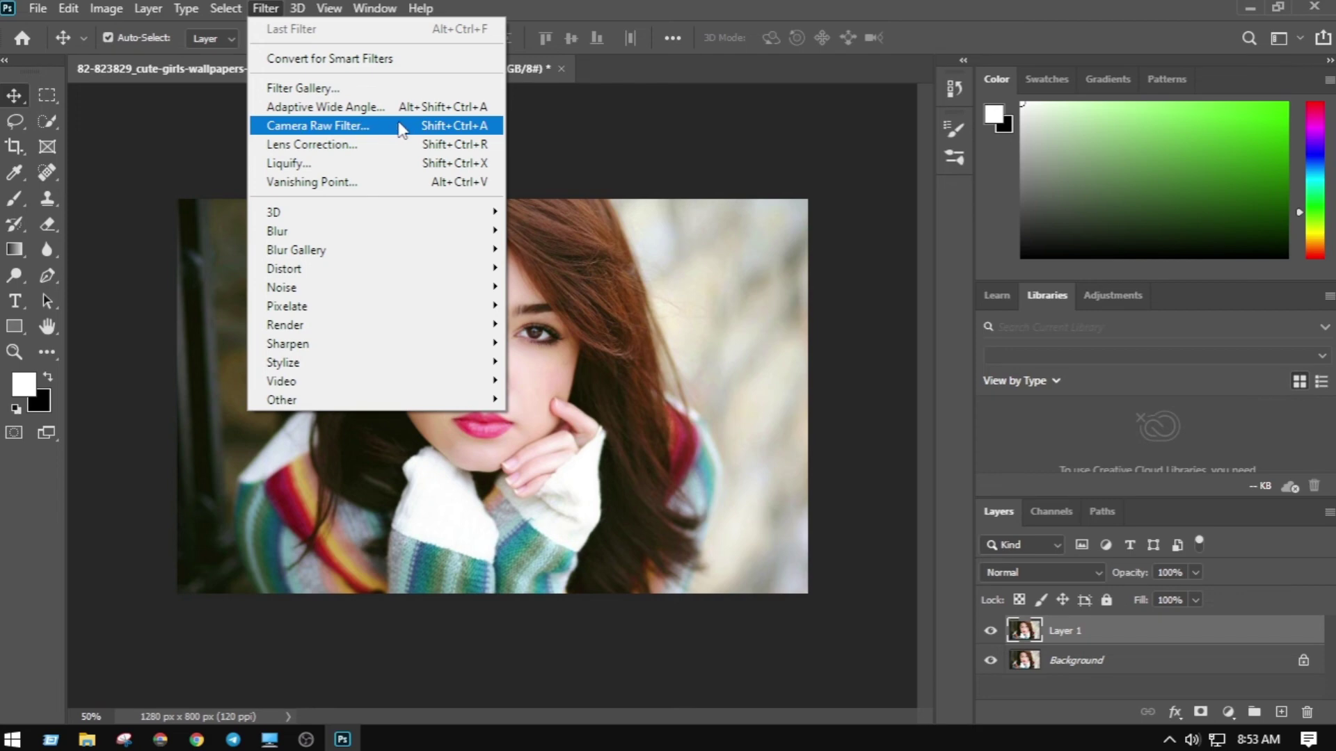
Launch the Camera Raw Filter on Layer 1, cool the Temperature to -21, then cancel
left_click(466, 128)
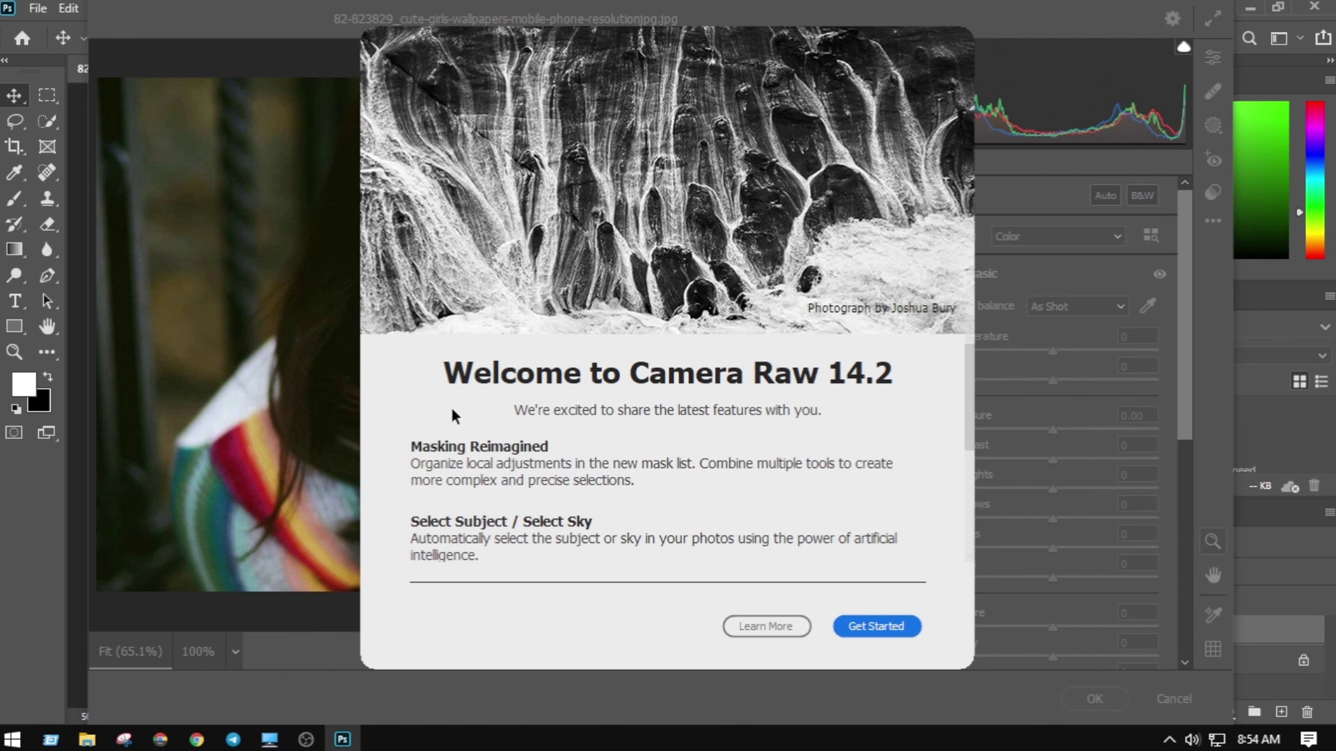
scroll(724, 561, "down", 1)
scroll(729, 490, "down", 4)
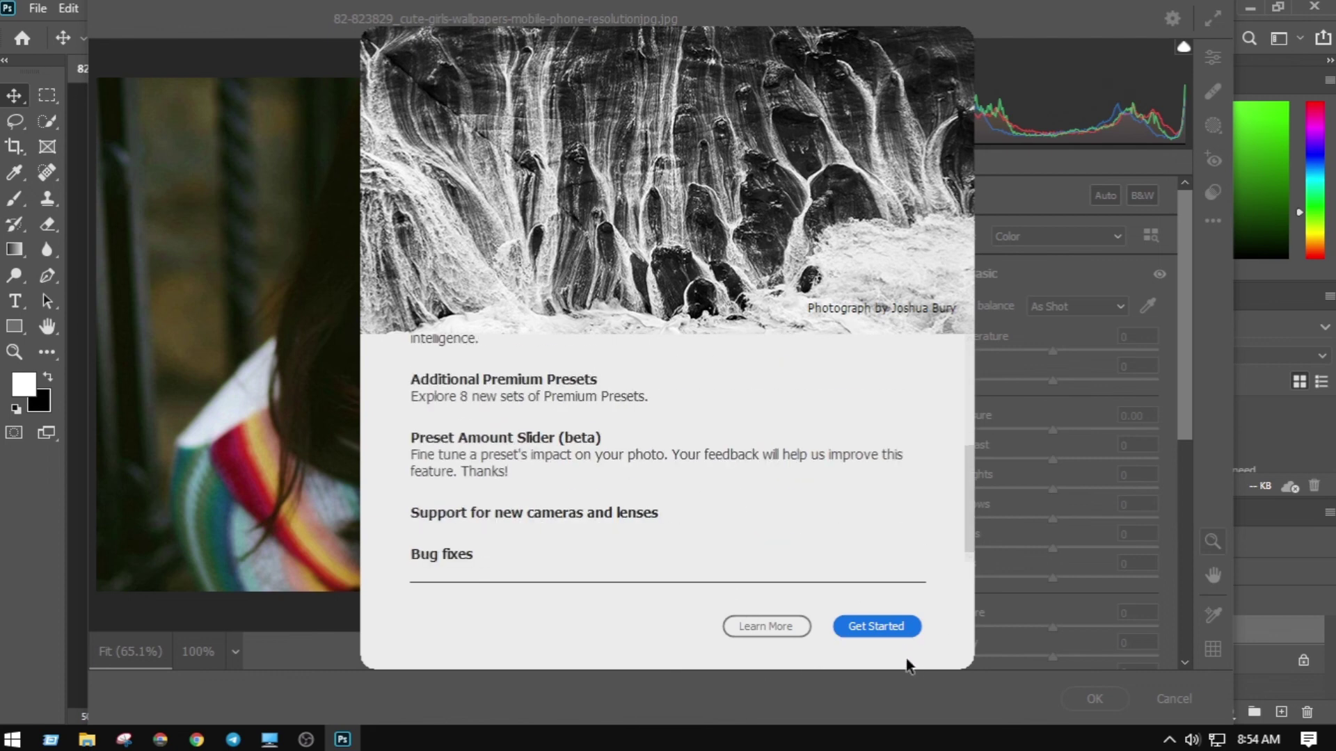
left_click(874, 634)
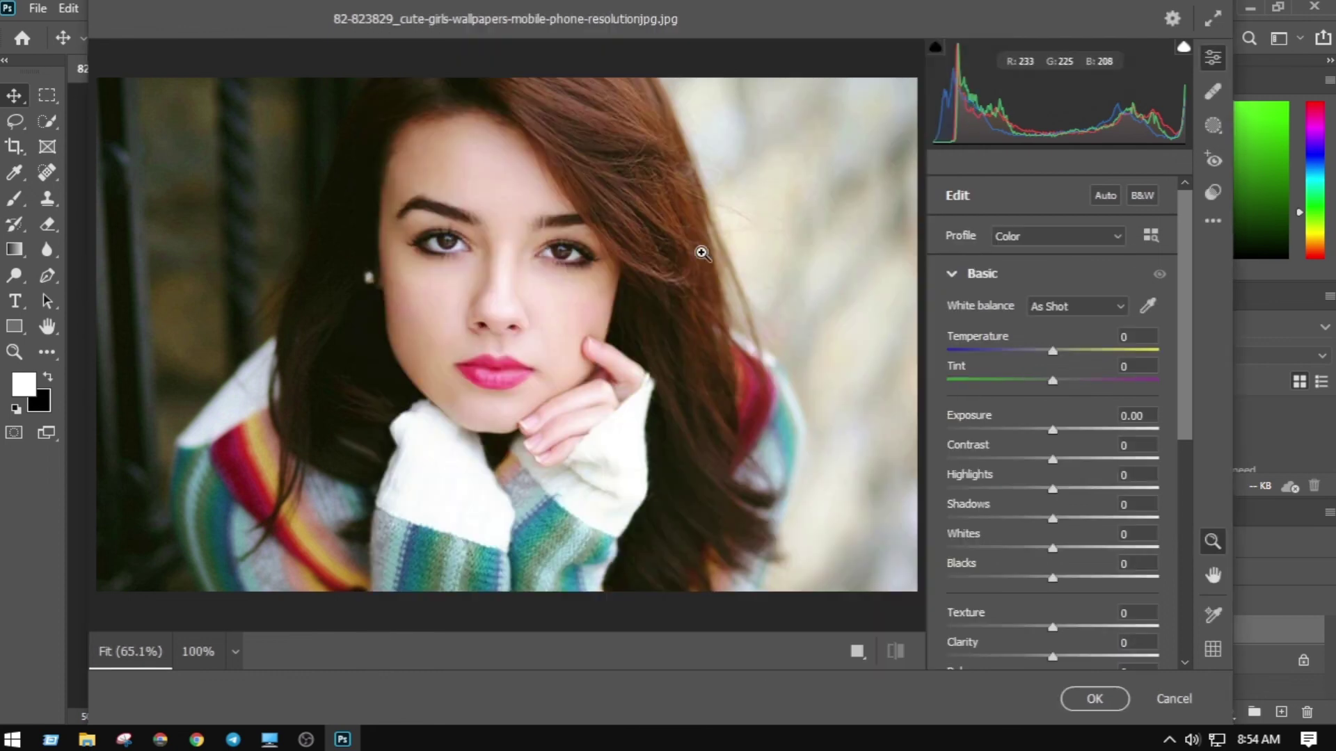
left_click_drag(1052, 351, 1029, 357)
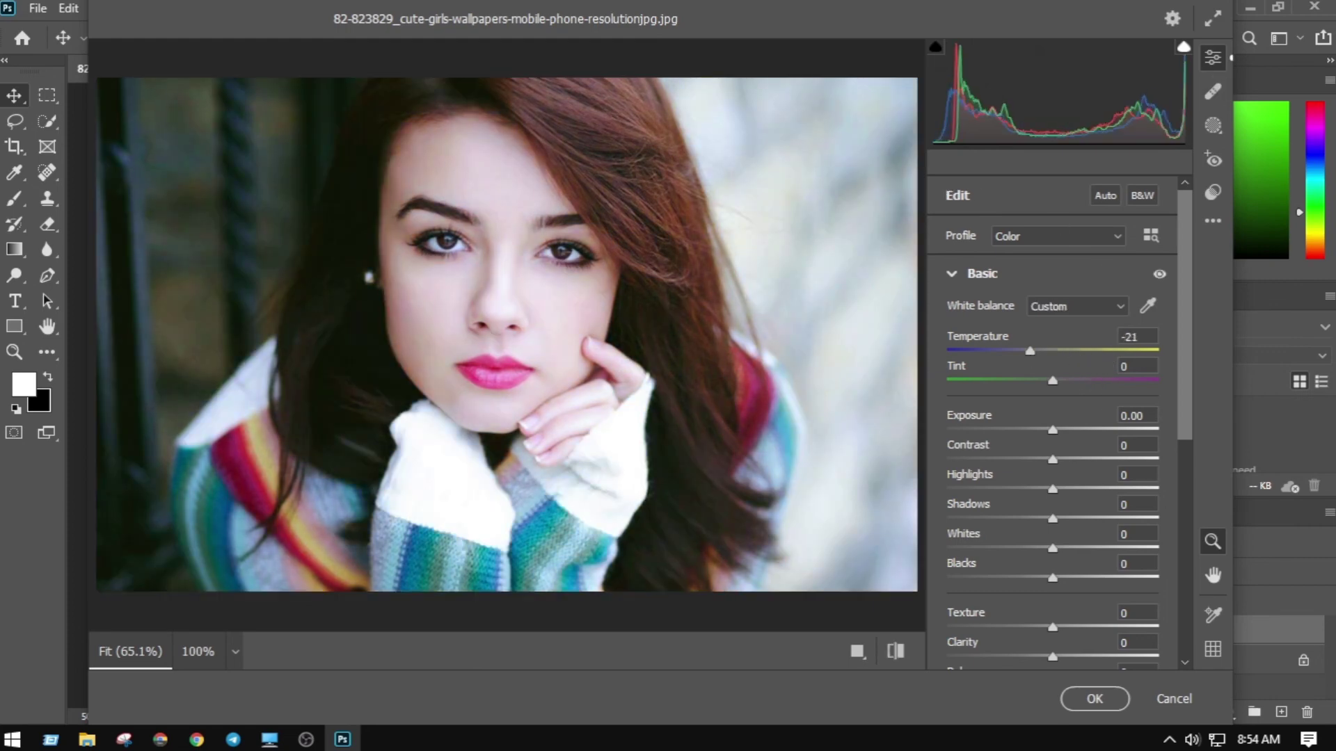
left_click(1173, 699)
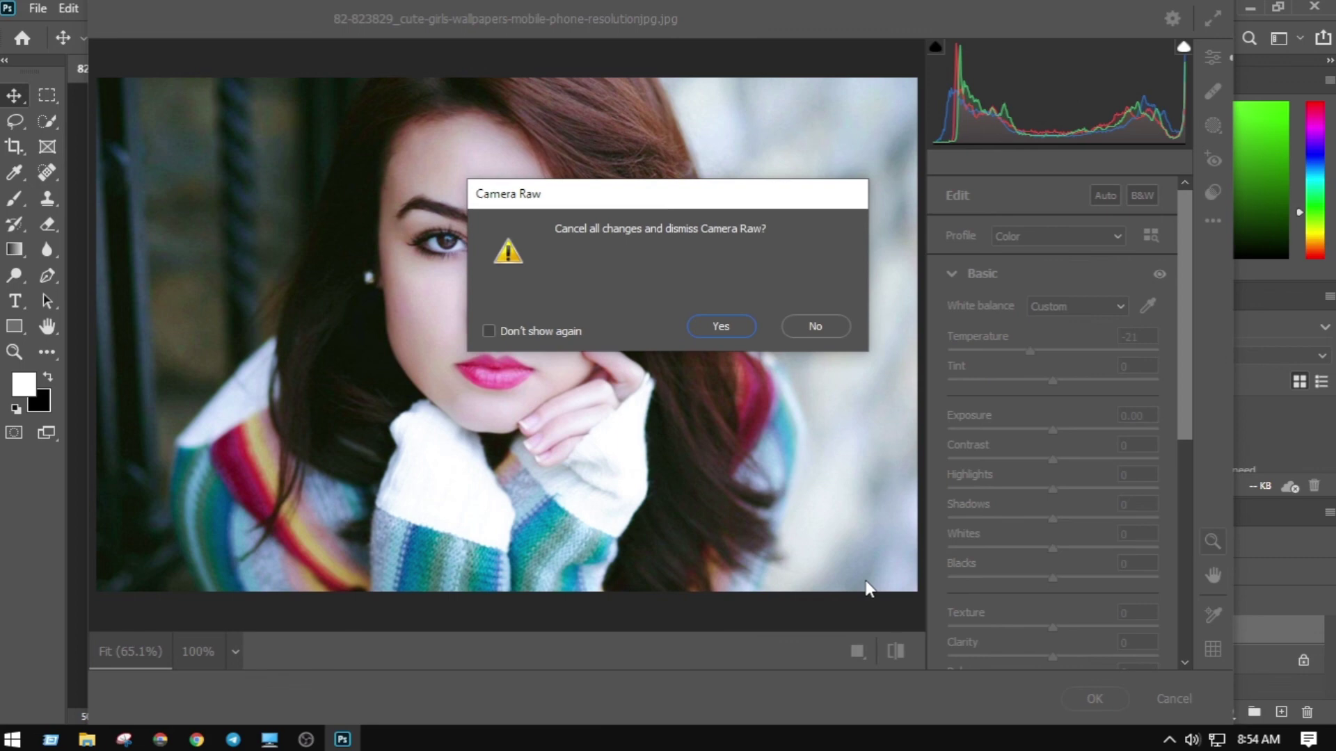
Confirm discarding all Camera Raw changes and quit Photoshop with Ctrl+Q
left_click(721, 327)
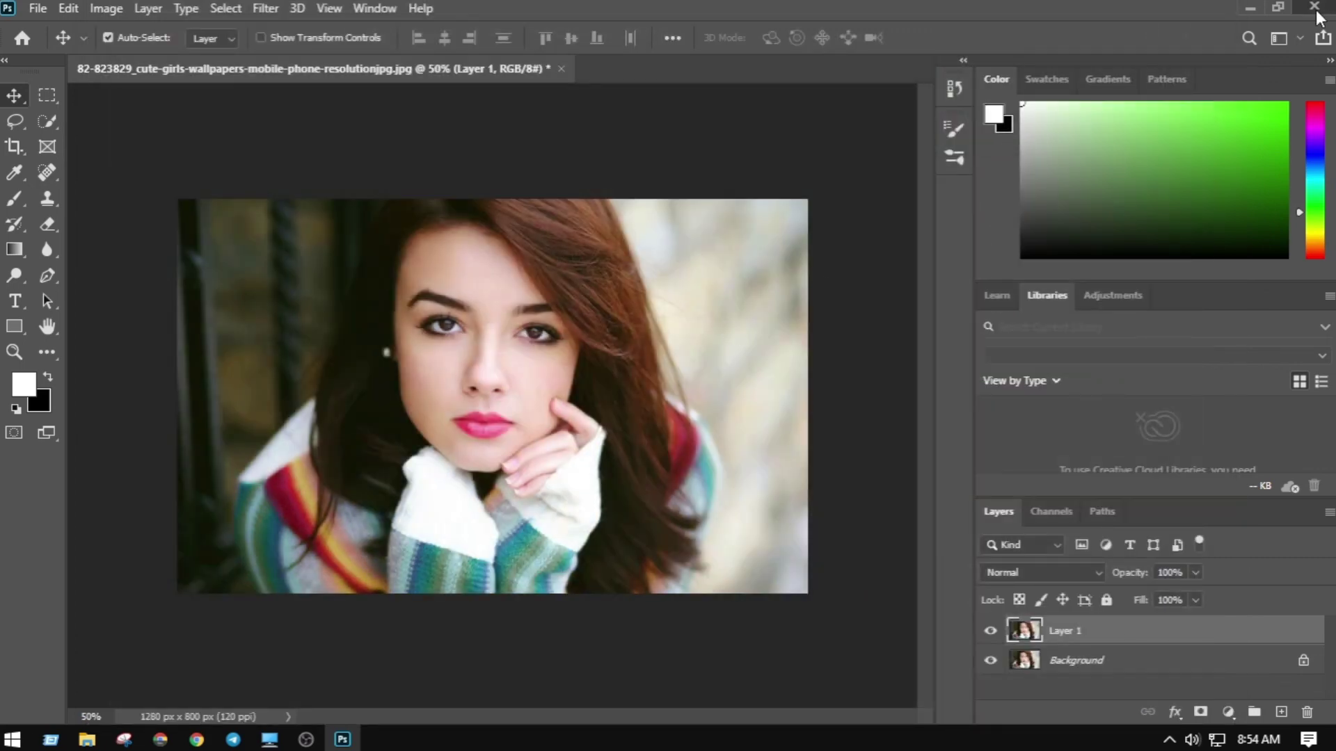
key("ctrl+q")
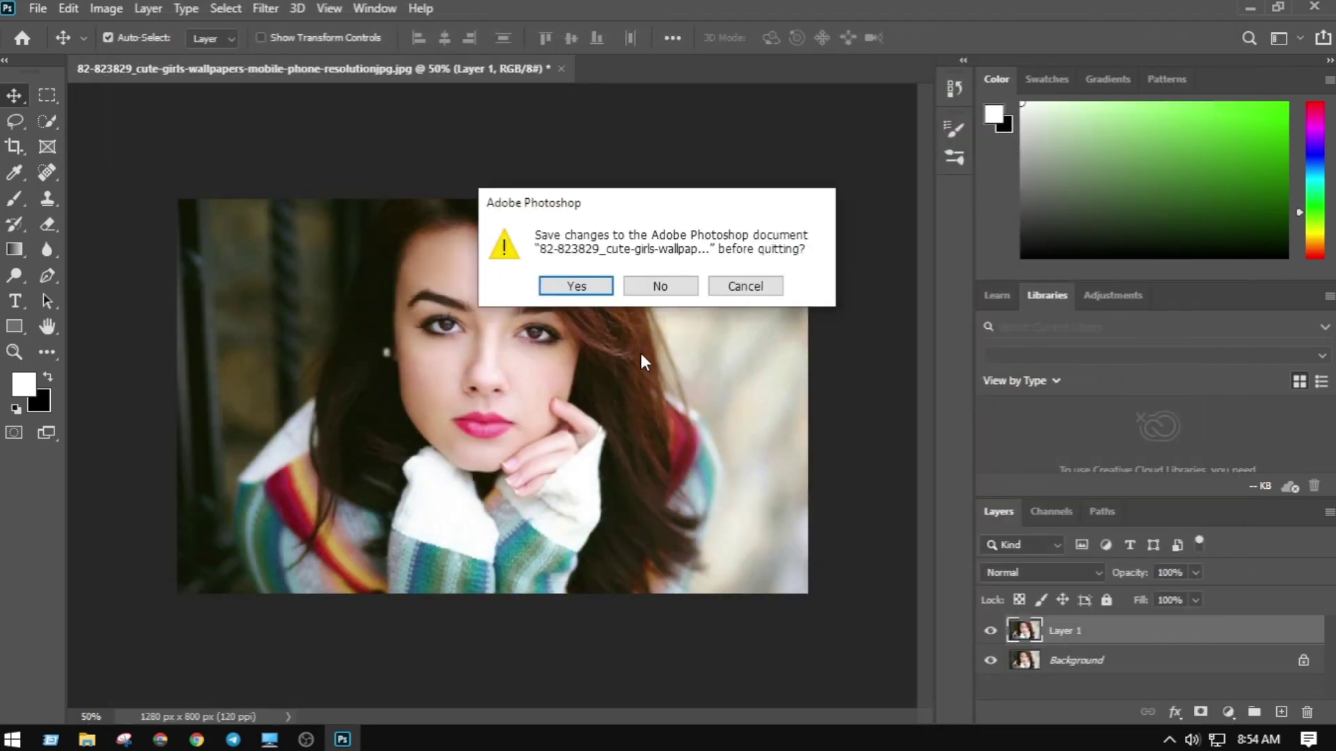